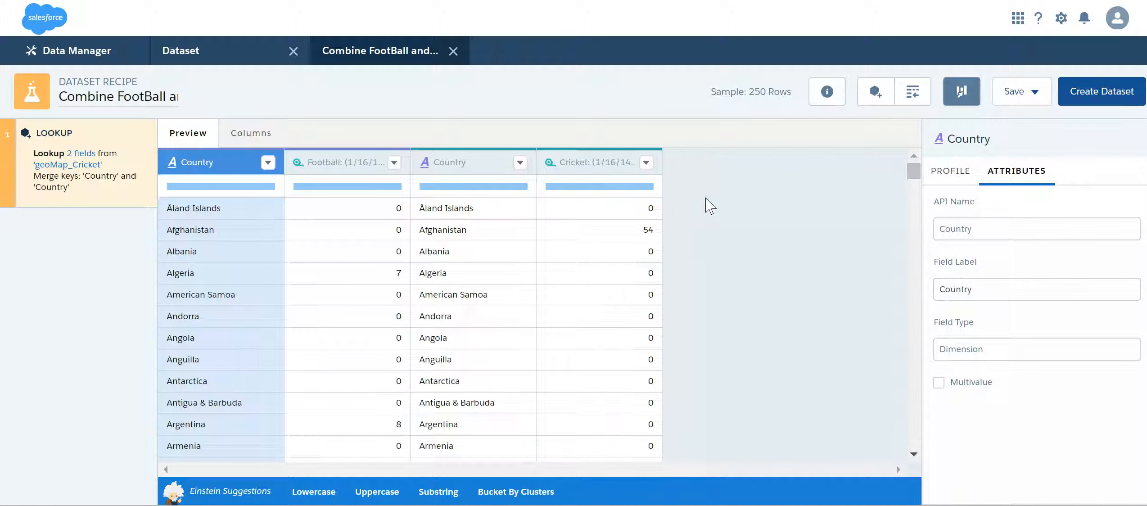
Start a formula on the Cricket column dividing [geoMap_.Cricket_1_16_14_1_16_19] by the sum of [Football_1_16_14_1_16_19] and [geoMap_.Cricket_1_16_14_1_16_19]
left_click(646, 163)
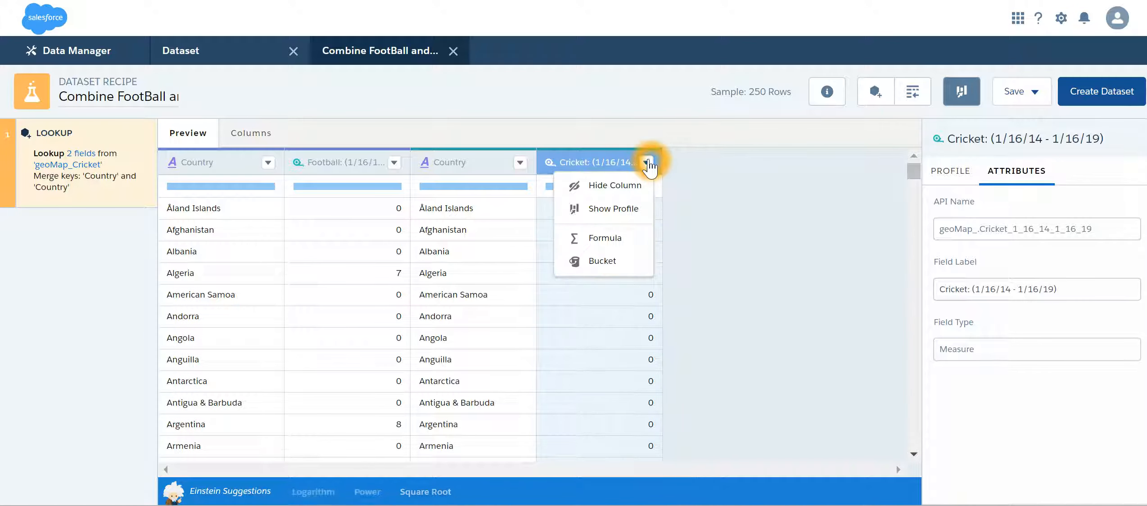
left_click(612, 243)
left_click(452, 403)
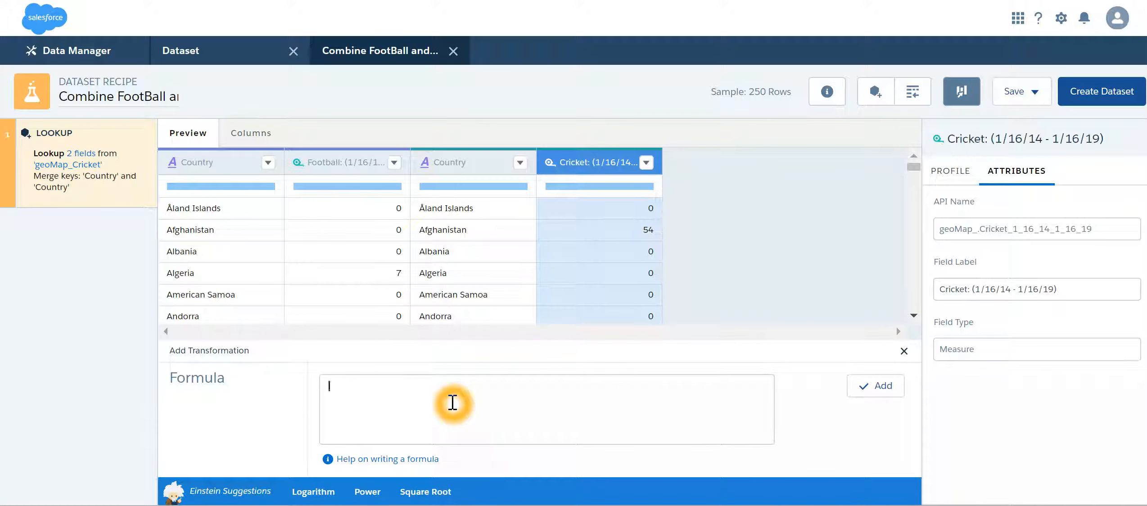
type("[")
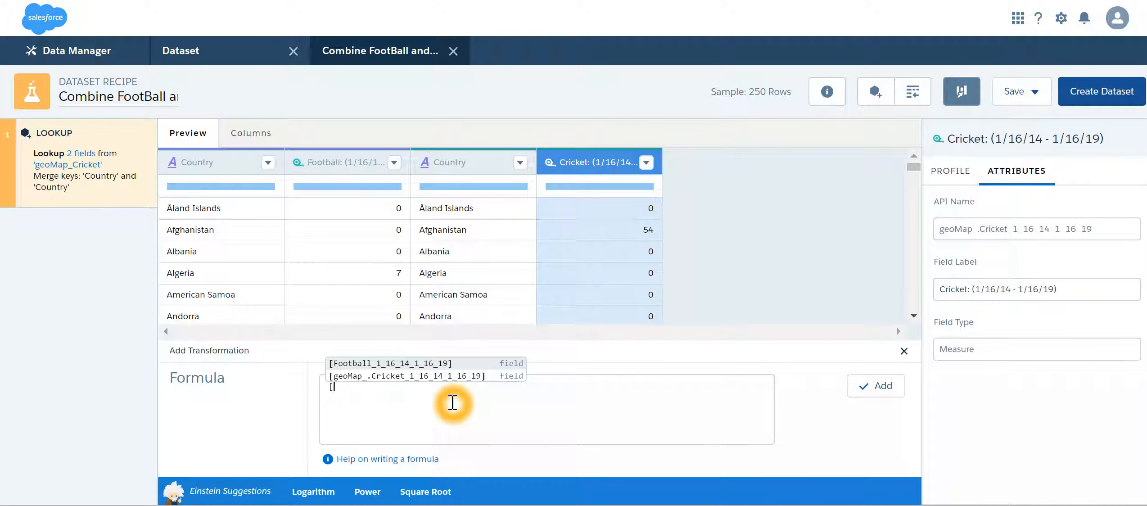
left_click(419, 378)
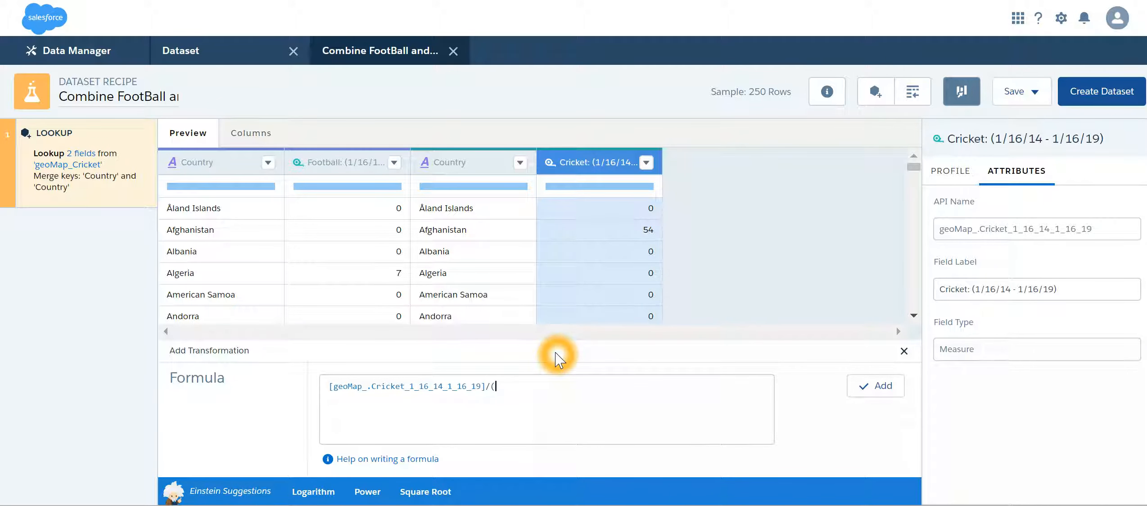
type("[")
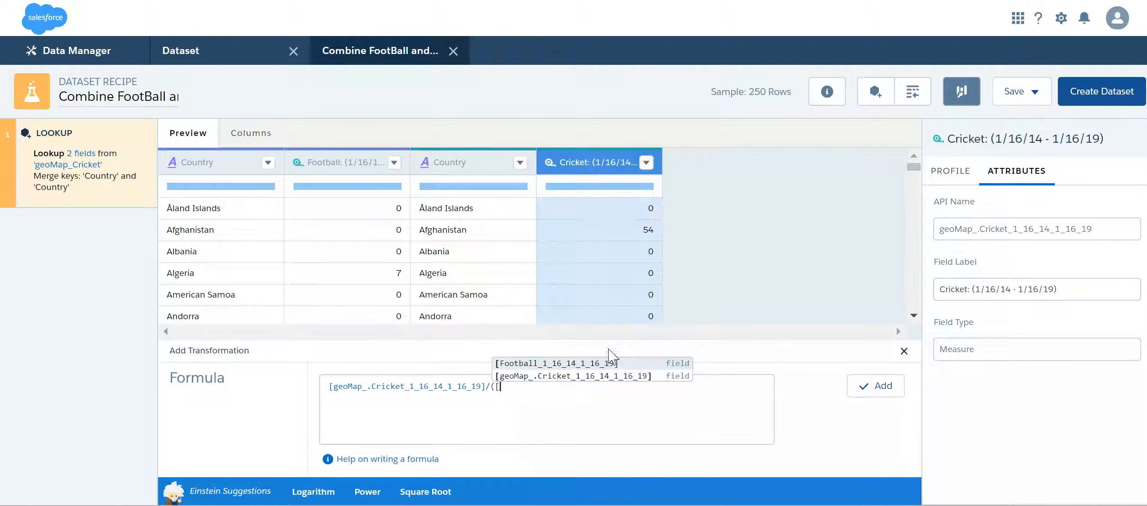
left_click(612, 366)
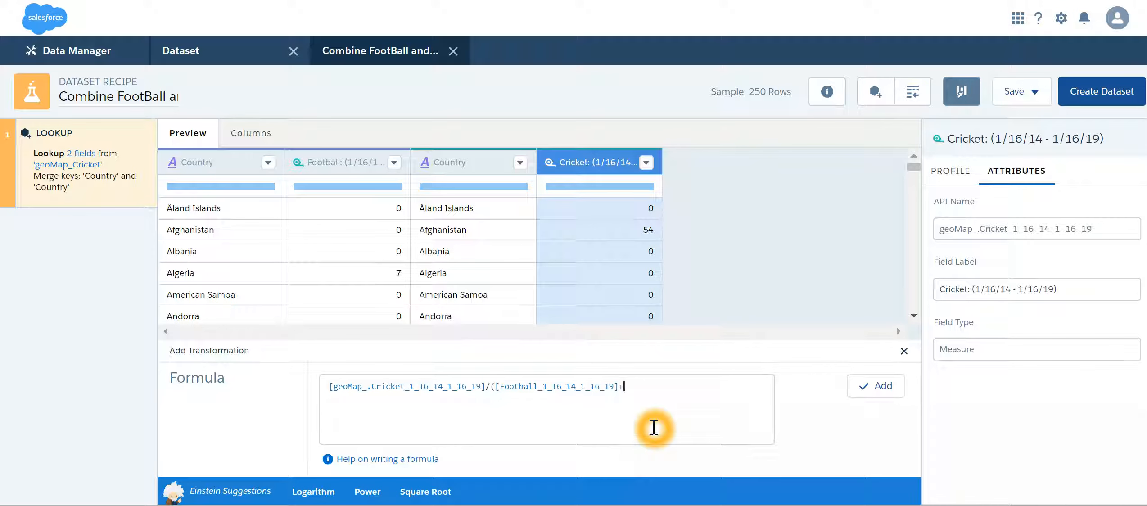
type("+[")
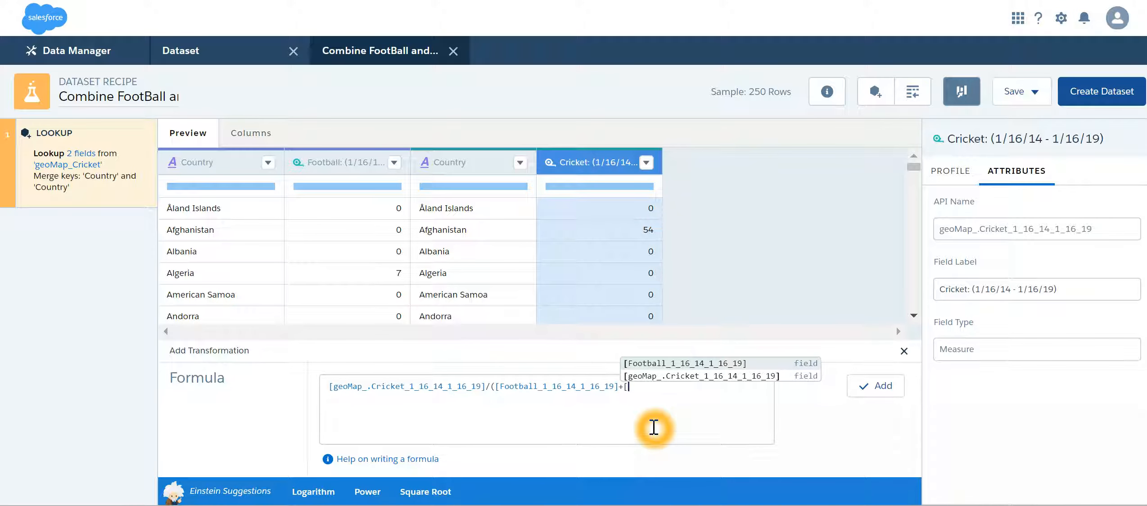
left_click(733, 375)
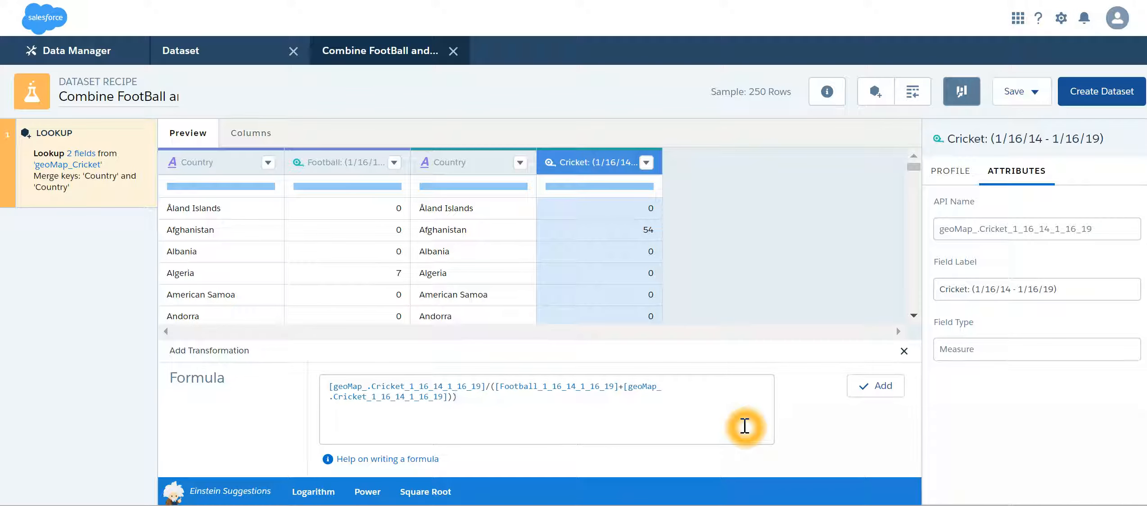
Enclose the cricket ratio in parentheses, multiply it by 100 and add the formula to the recipe
type("100")
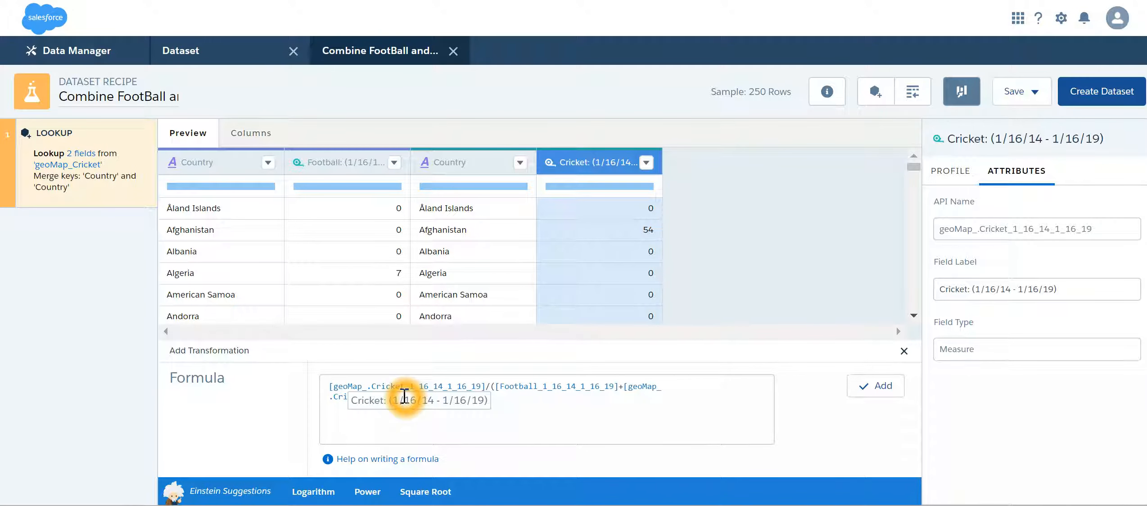
type("(")
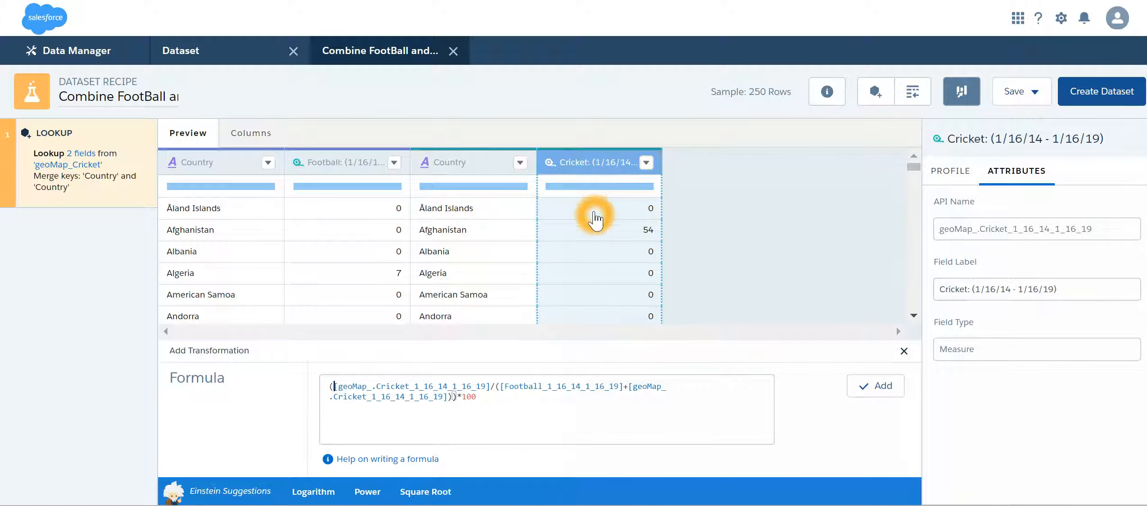
left_click(600, 255)
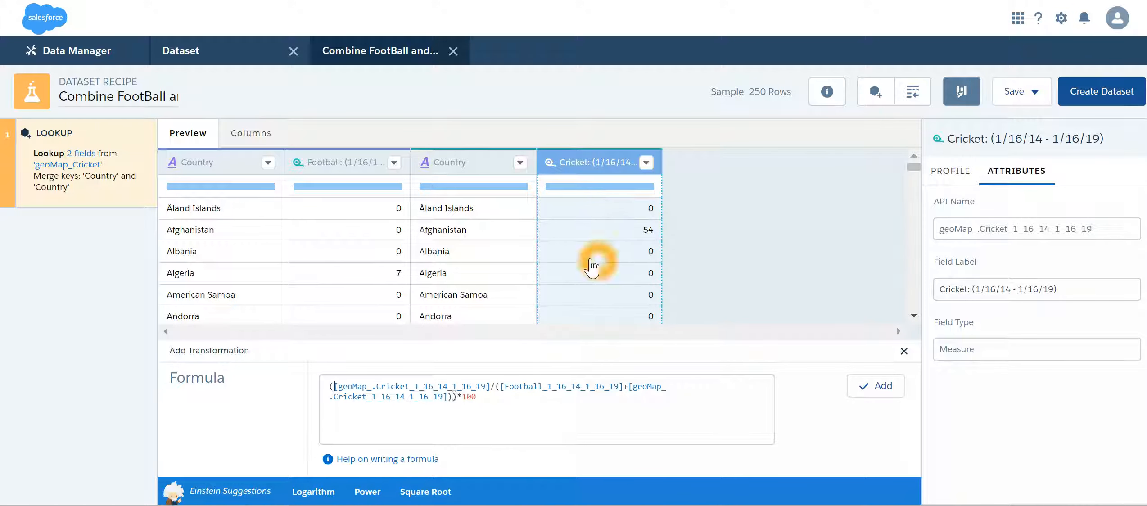
left_click(599, 208)
left_click(607, 242)
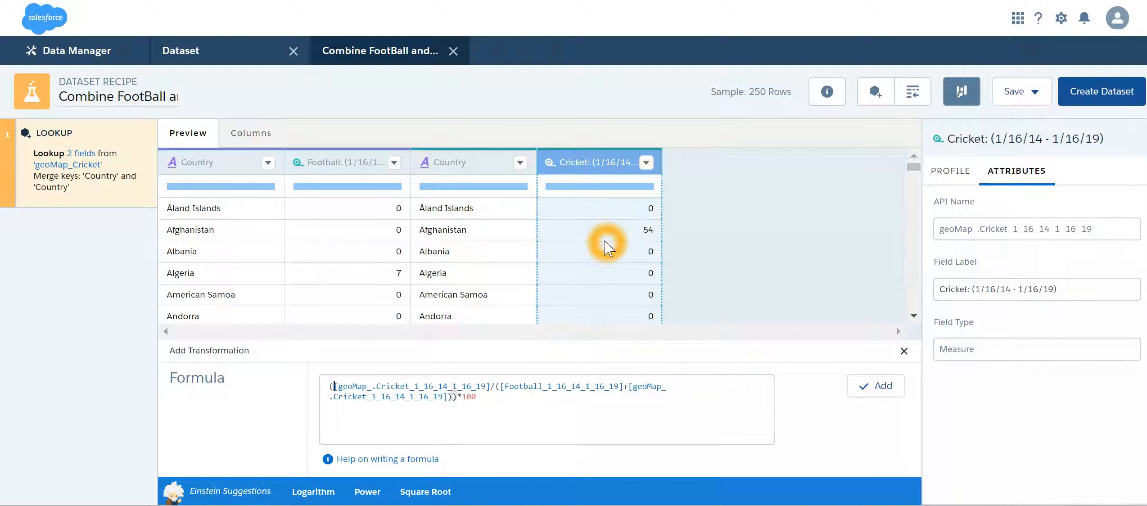
left_click(604, 265)
left_click(384, 256)
left_click(625, 257)
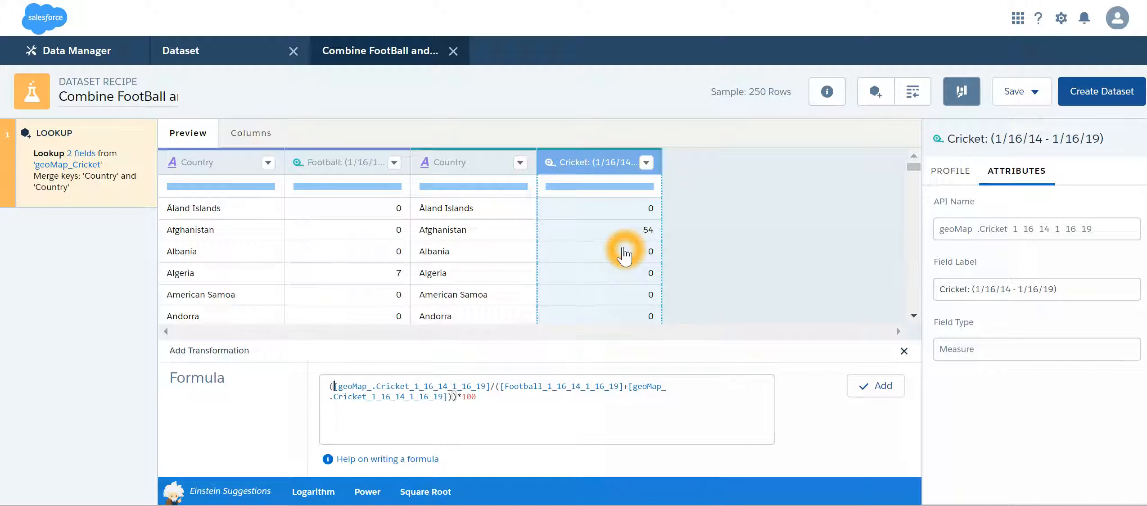
left_click(883, 390)
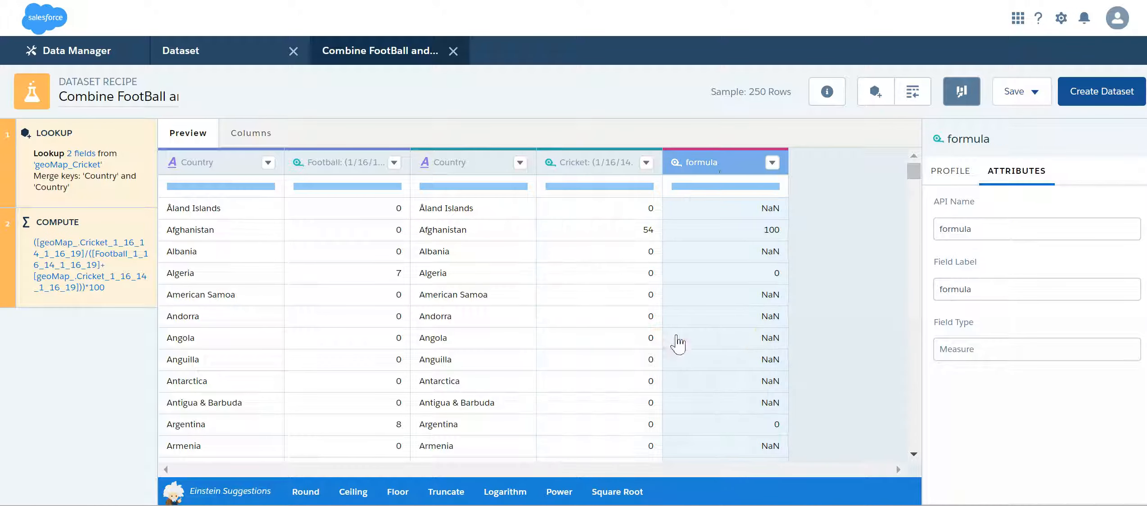
Set the field label of the new formula column to "Cricket Share%"
left_click(721, 173)
left_click(725, 163)
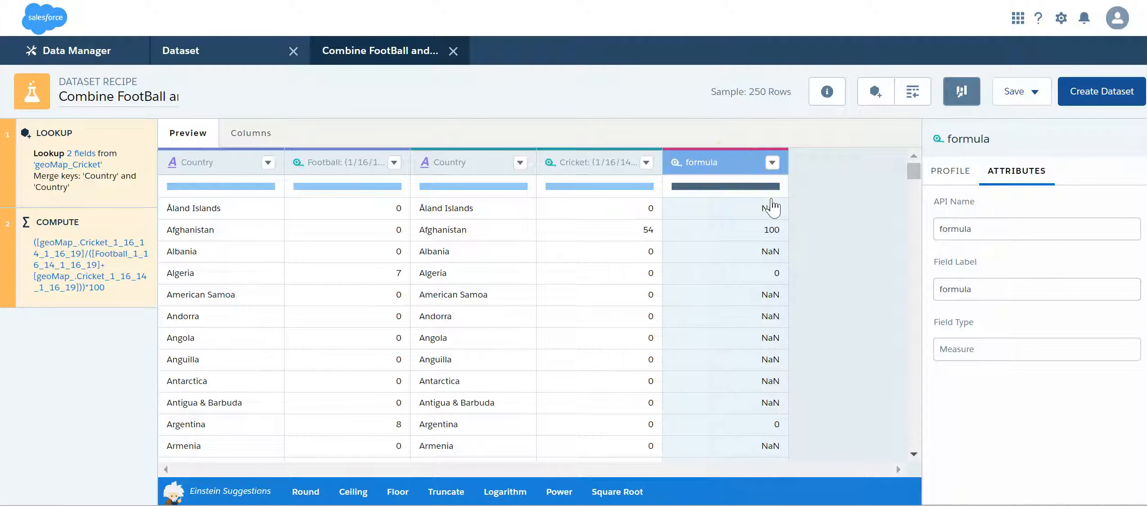
left_click(740, 209)
left_click_drag(987, 296, 941, 296)
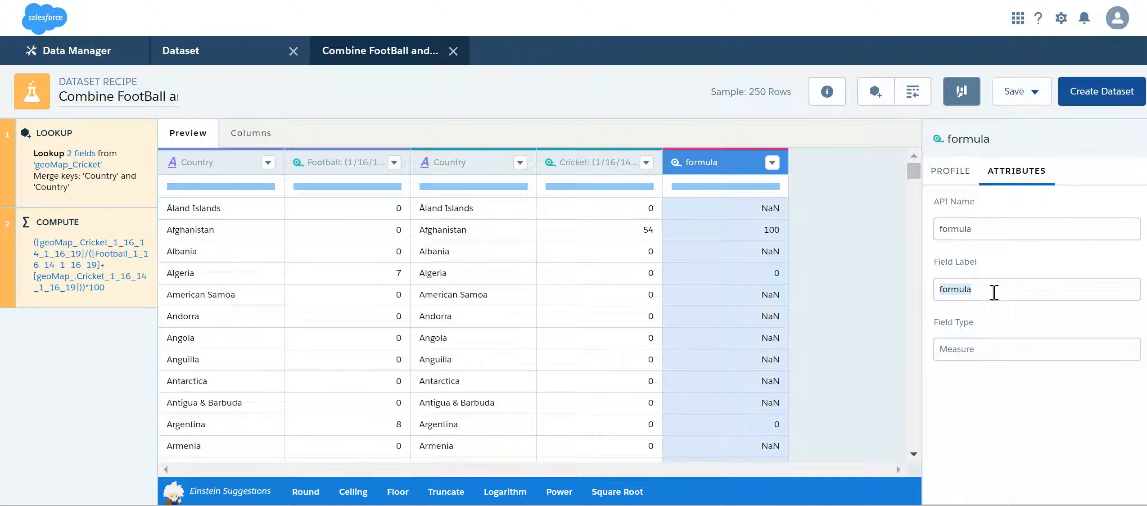
left_click(1018, 294)
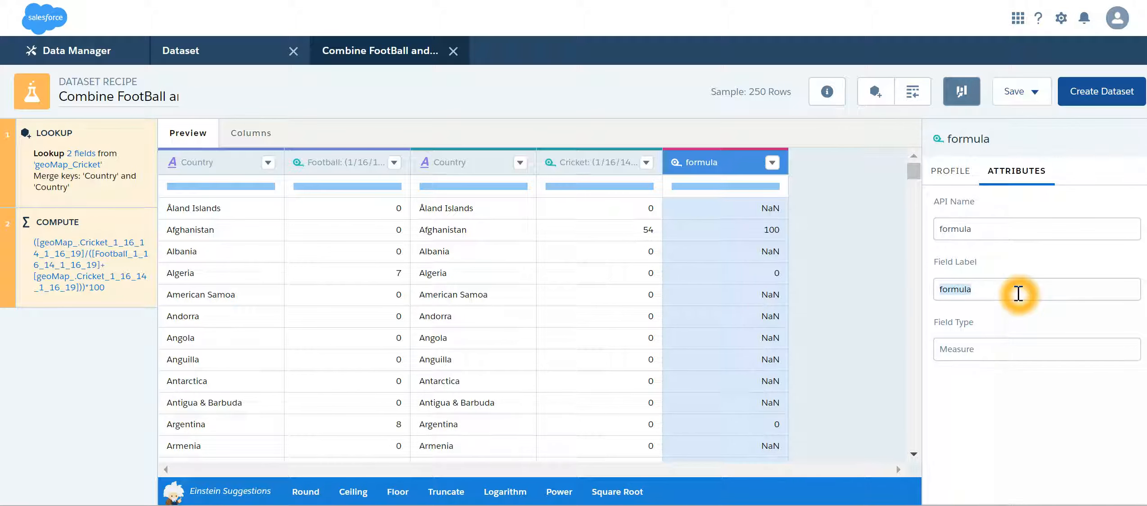
type("Cr")
left_click(936, 309)
left_click(1026, 242)
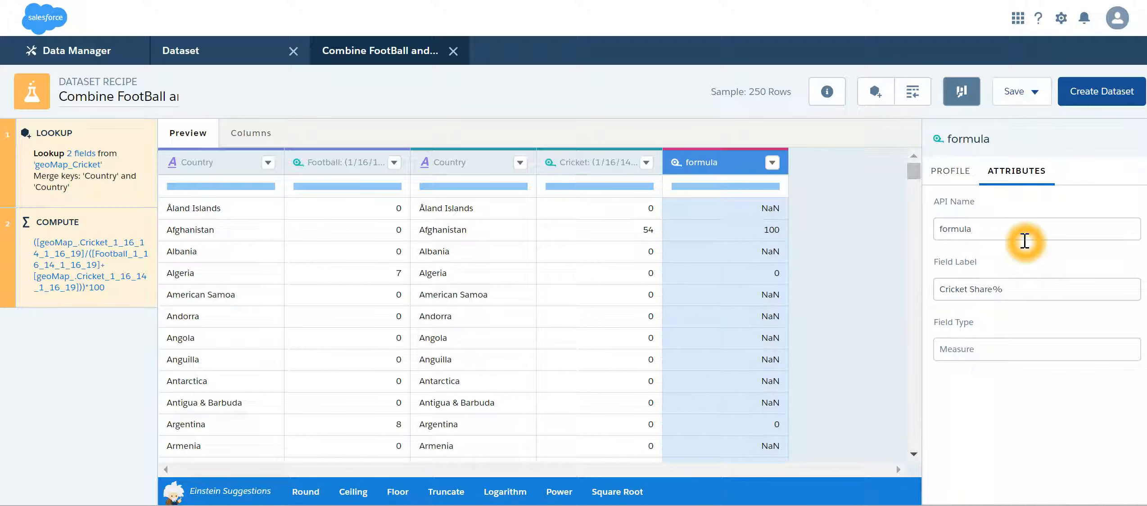
left_click(1024, 249)
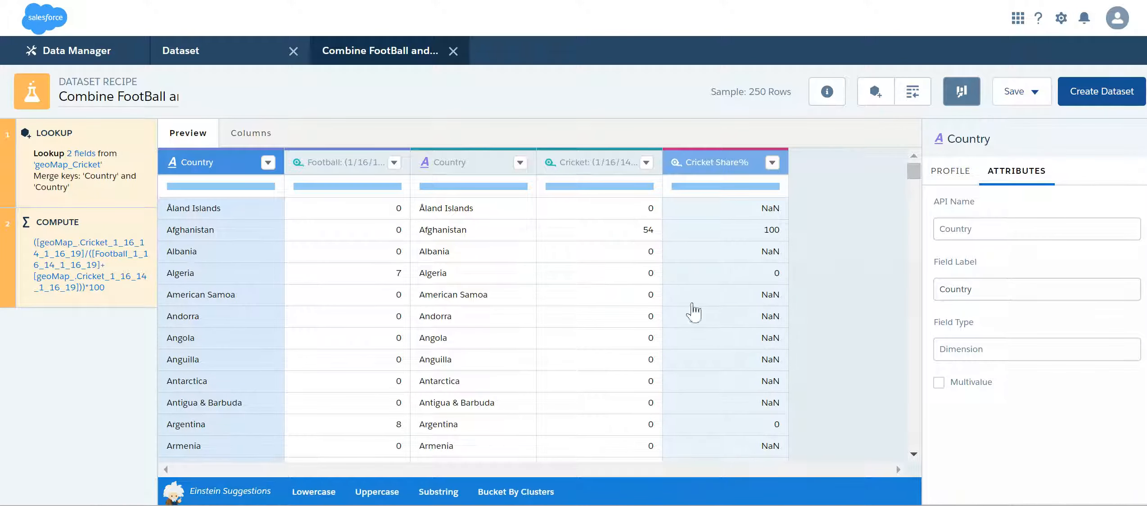
Compare Afghanistan's Cricket value with its Cricket Share% value in the preview
left_click(476, 265)
left_click(451, 232)
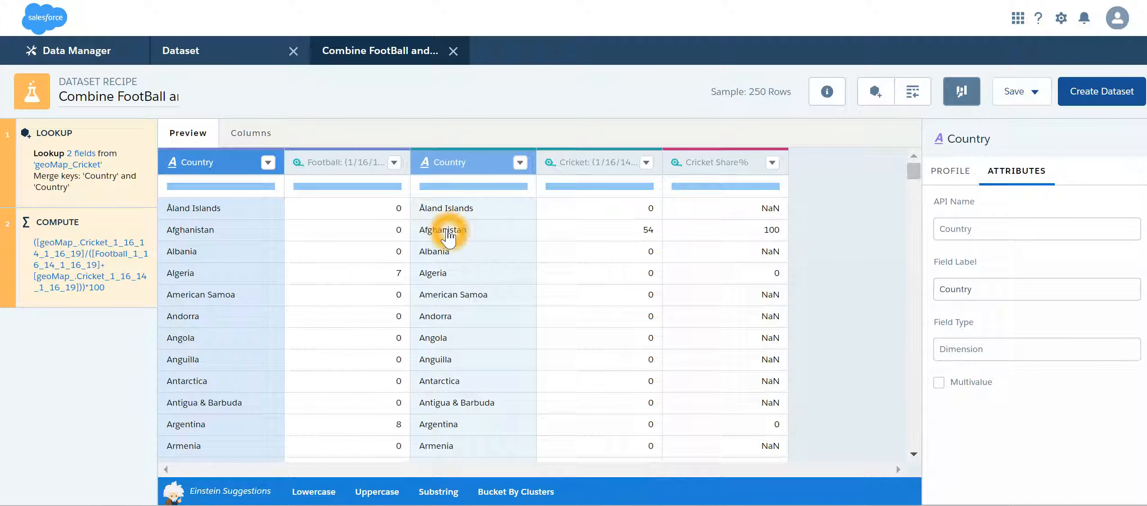
left_click(720, 249)
left_click(770, 233)
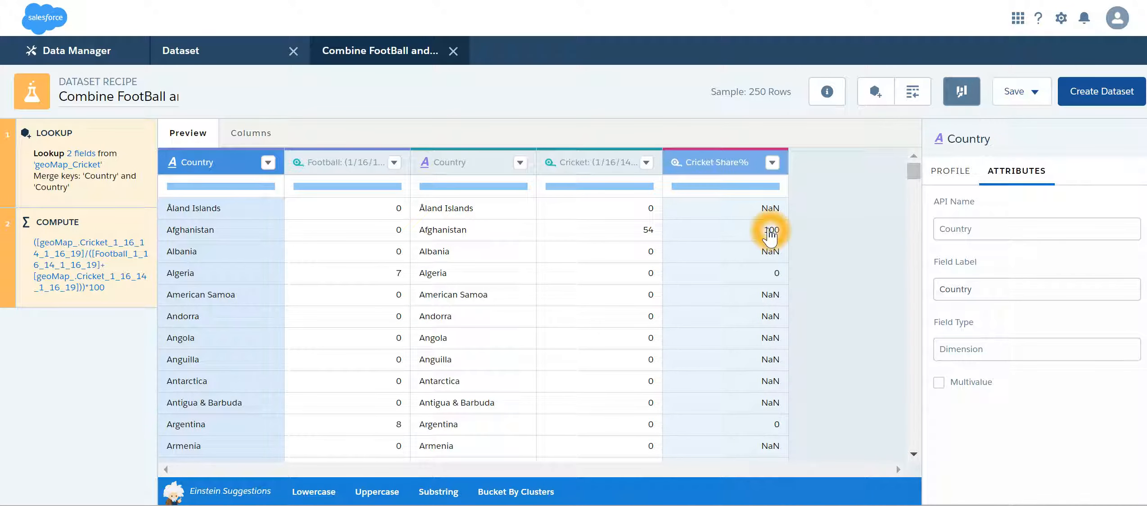
left_click(640, 245)
left_click(643, 232)
left_click(700, 333)
Start another formula from the Cricket column dividing [Football_1_16_14_1_16_19] by the sum of [Football_1_16_14_1_16_19] and [geoMap_.Cricket_1_16_14_1_16_19]
left_click(773, 164)
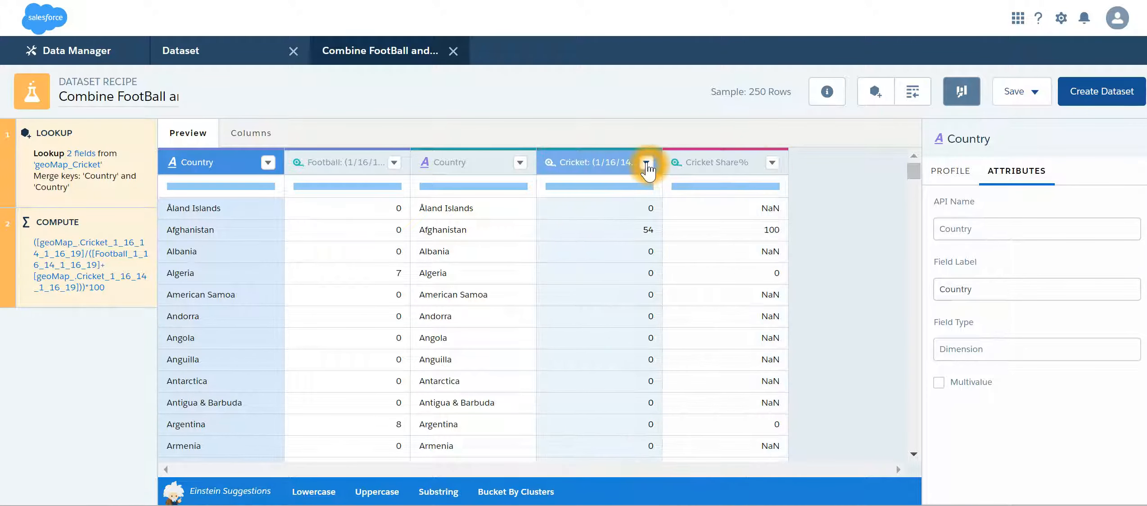
left_click(647, 164)
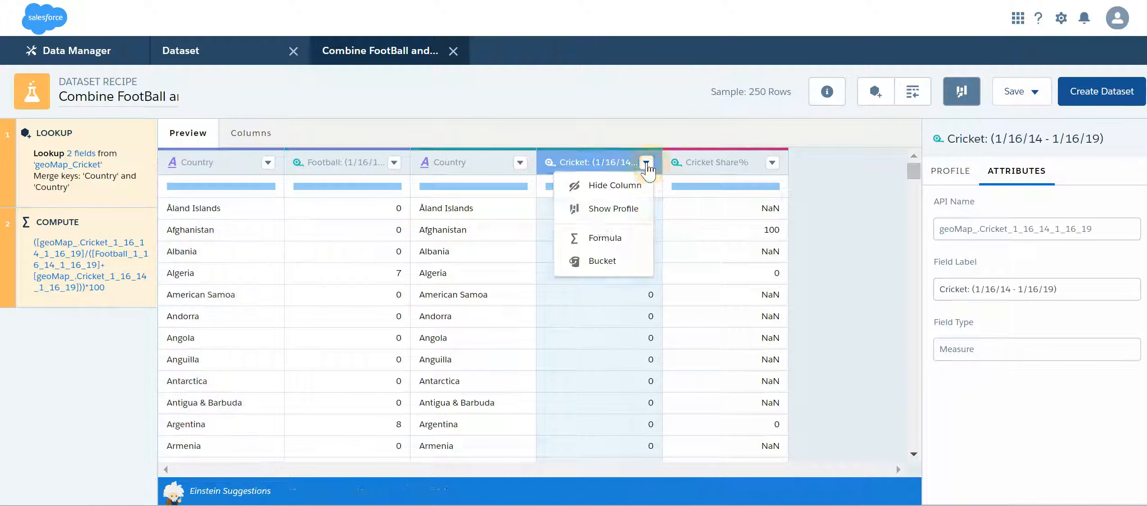
left_click(605, 236)
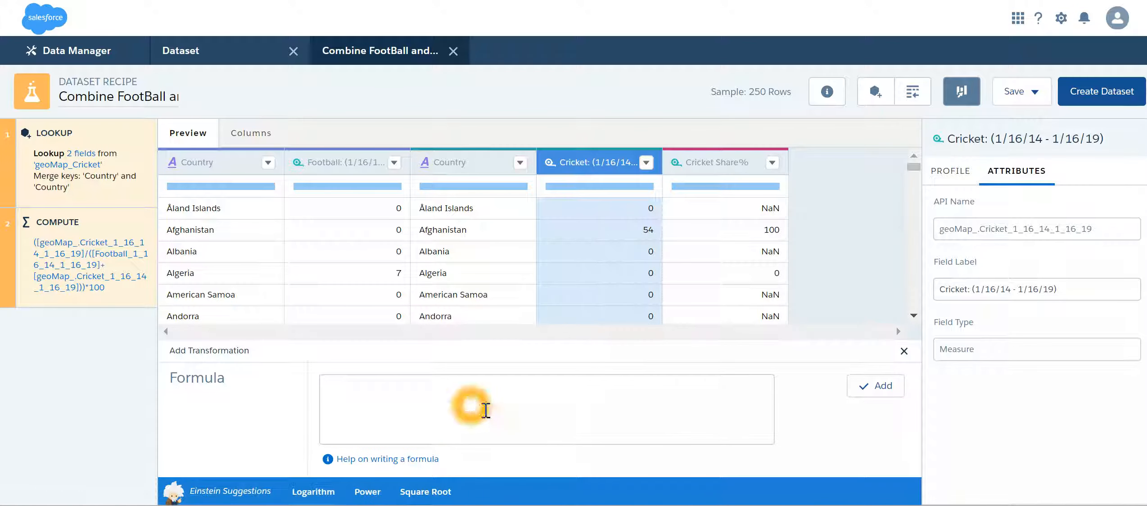
left_click(439, 386)
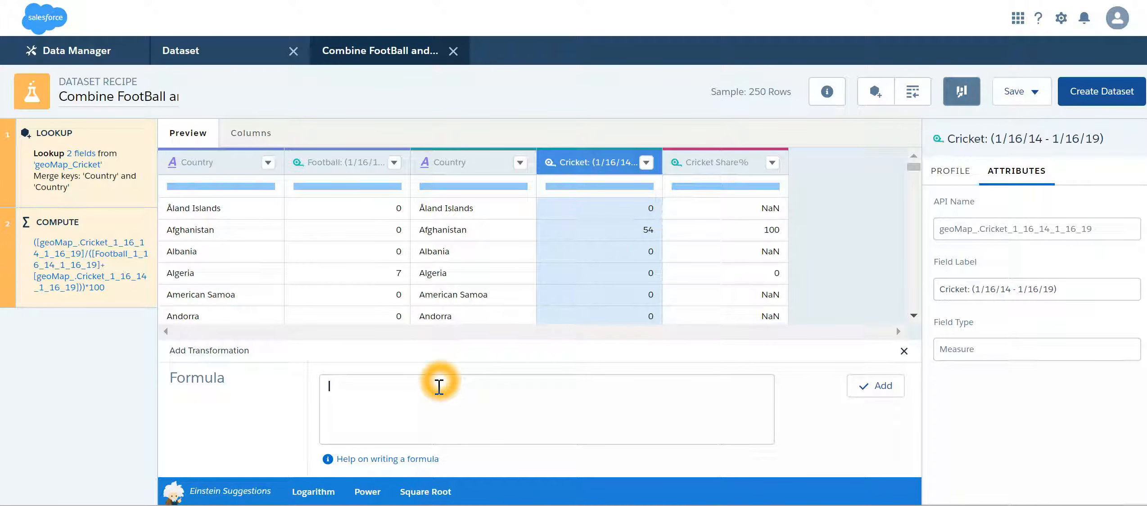
type("[")
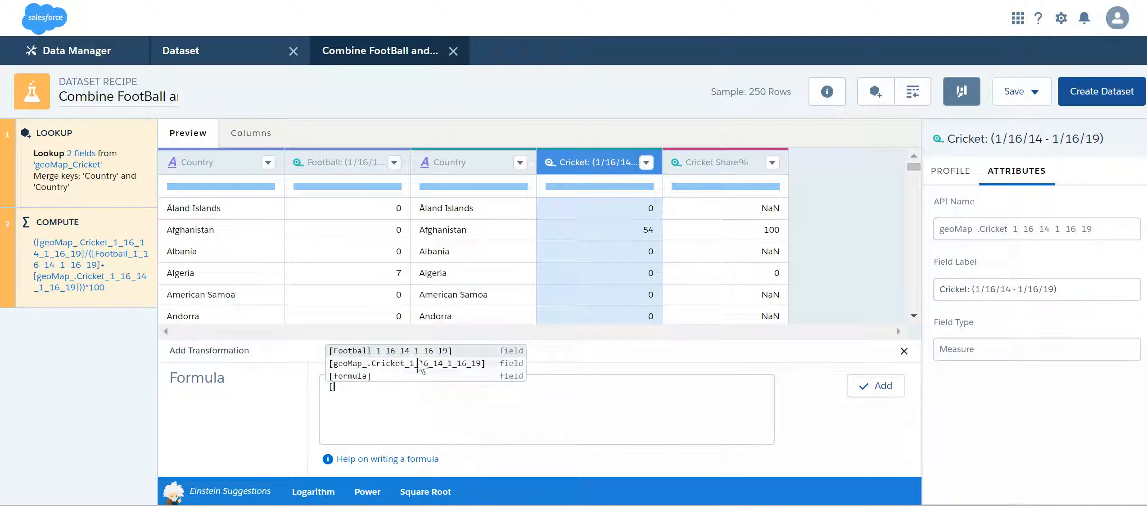
left_click(440, 352)
left_click(656, 478)
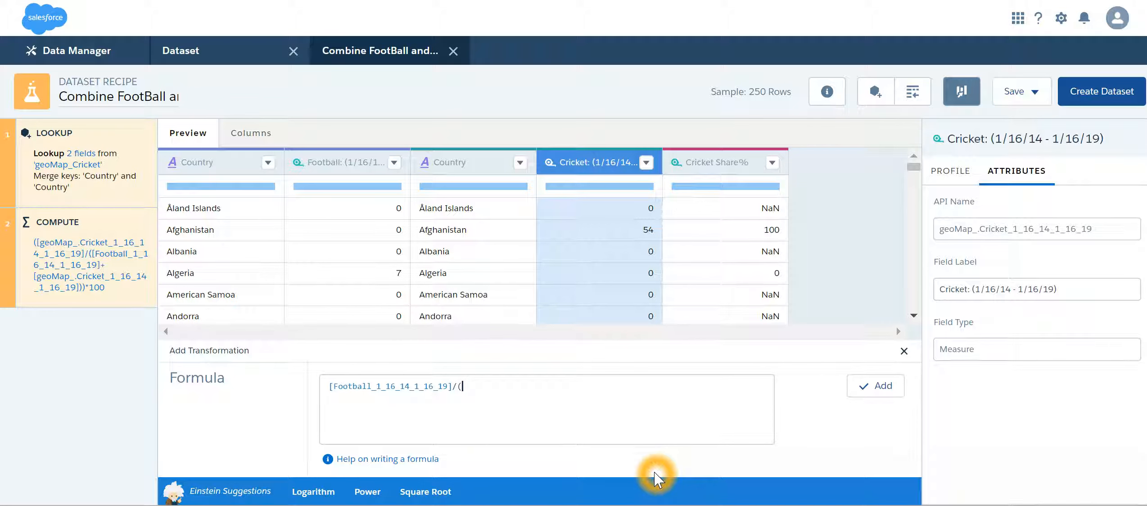
left_click(517, 385)
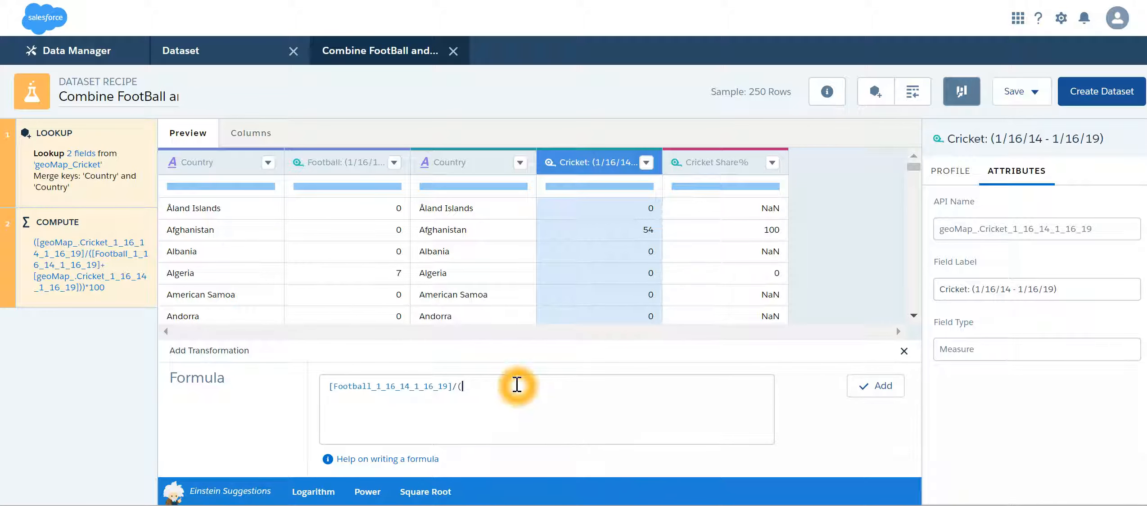
type("/([")
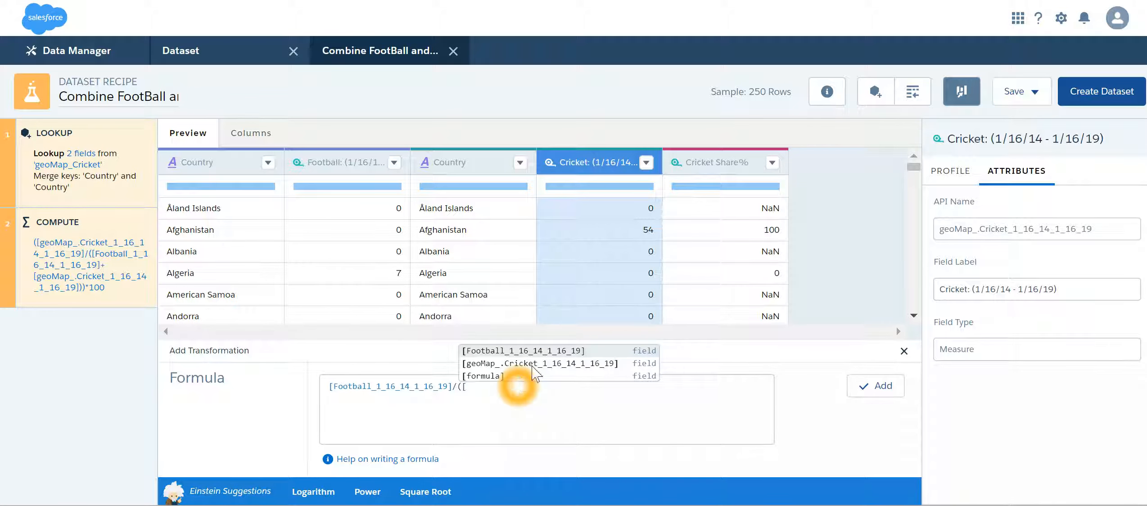
left_click(542, 351)
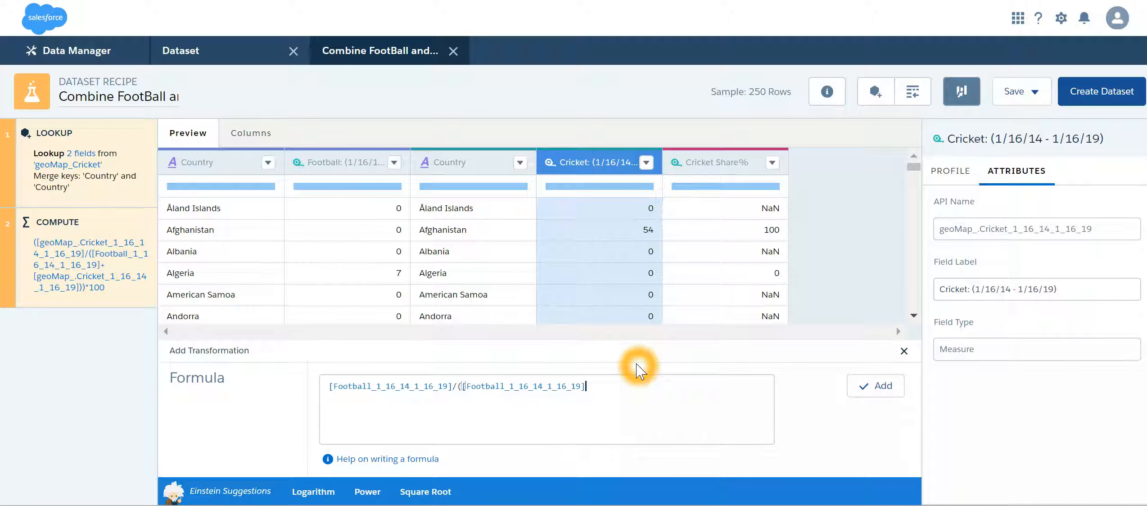
type("+[")
left_click(667, 363)
type(")")
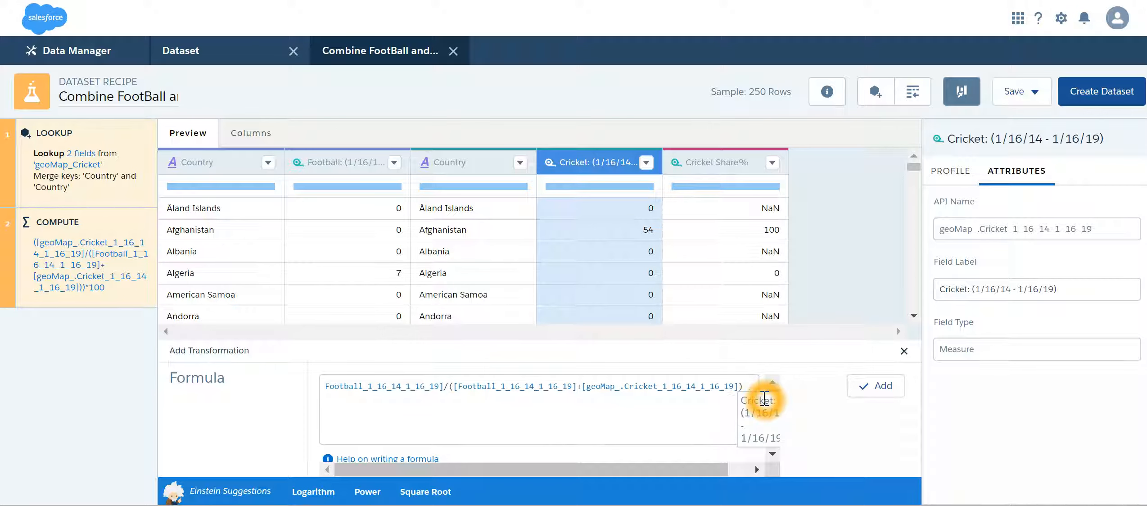
Enclose the football ratio in parentheses, multiply it by 100 and add the formula to the recipe
type(" )*100")
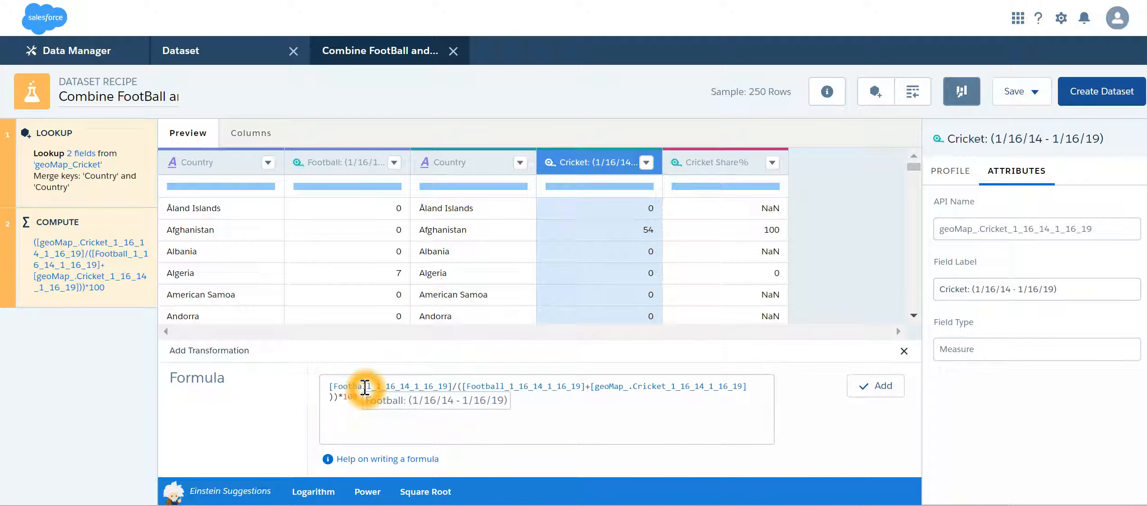
type("(")
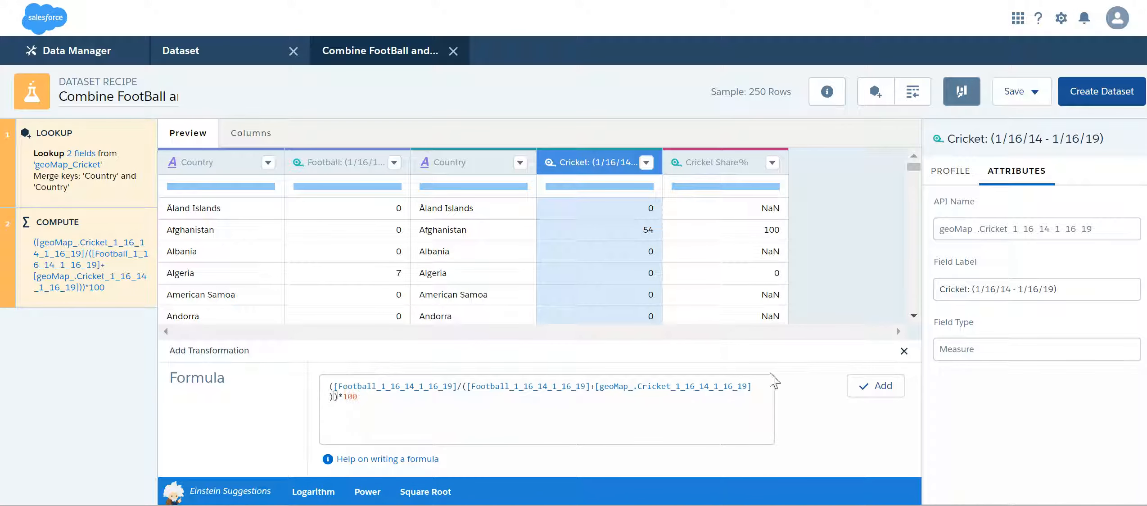
left_click(865, 386)
Set the field label of the newly added football formula column to "Football Share %"
left_click(1008, 288)
double_click(994, 291)
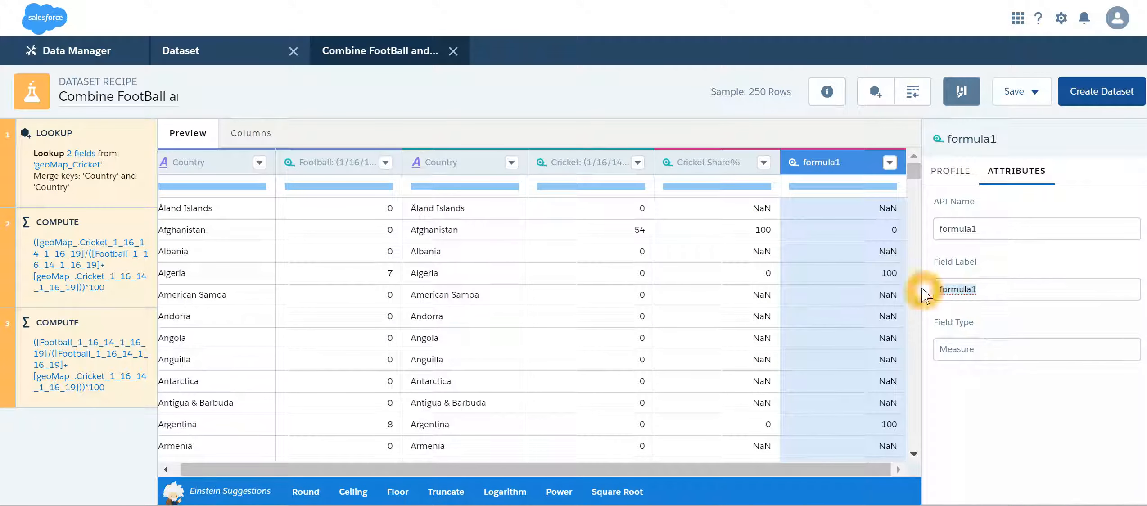
type("Football Share %")
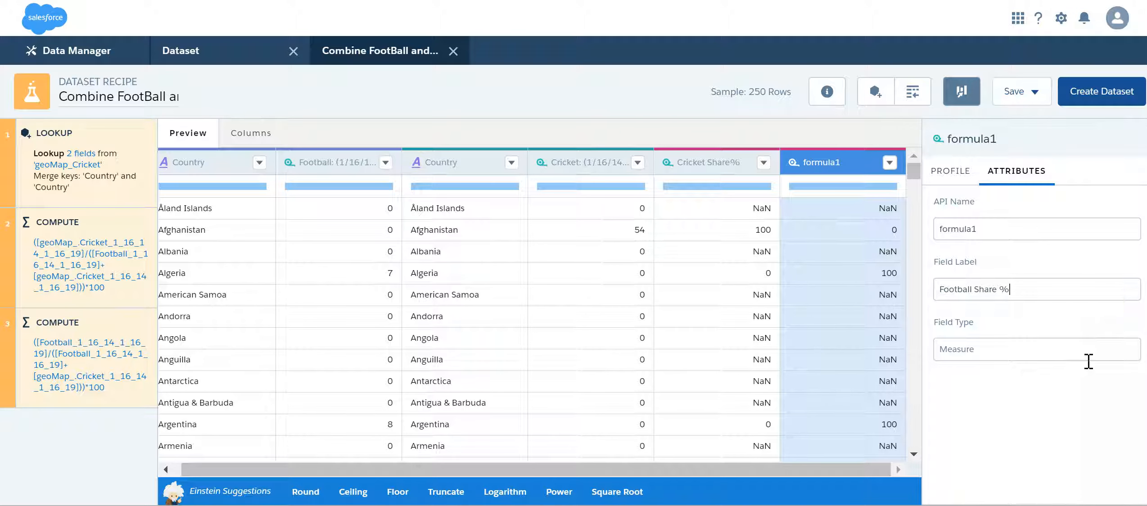
Apply the "Football Share %" label to the football formula column
left_click(1062, 407)
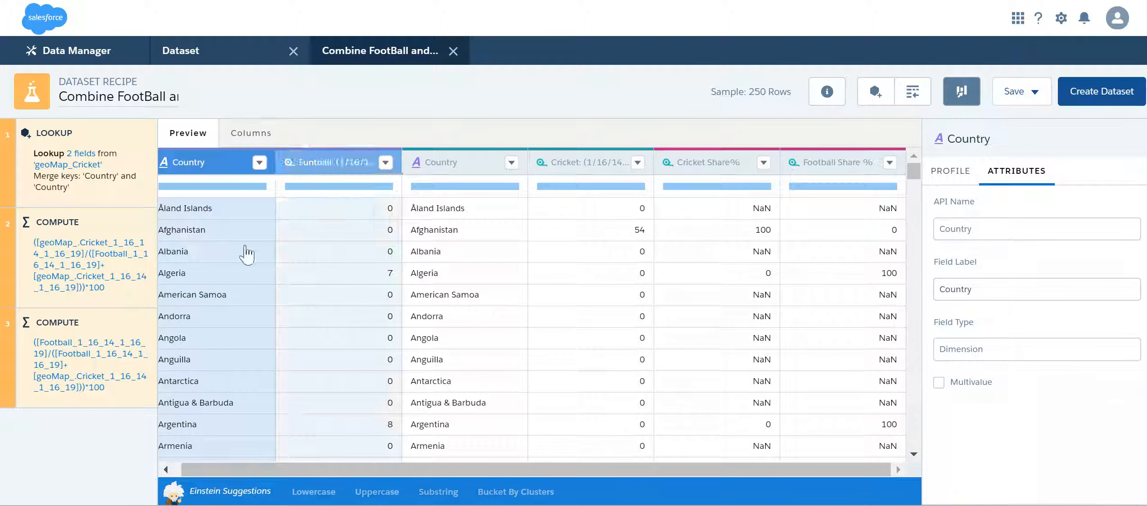
Inspect the Cricket Share% and Football Share % values across the country rows of the preview
left_click(580, 300)
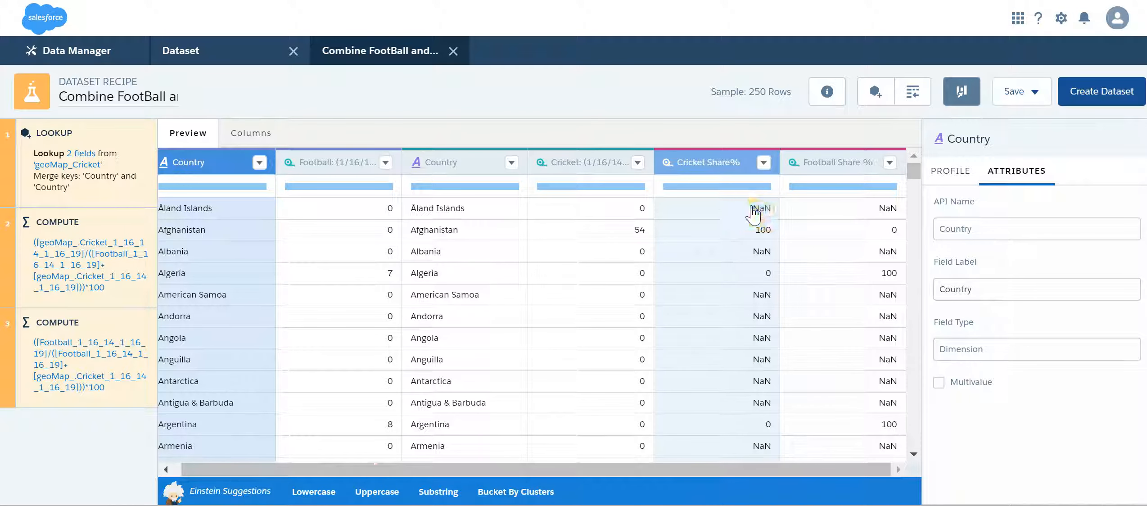
left_click(751, 218)
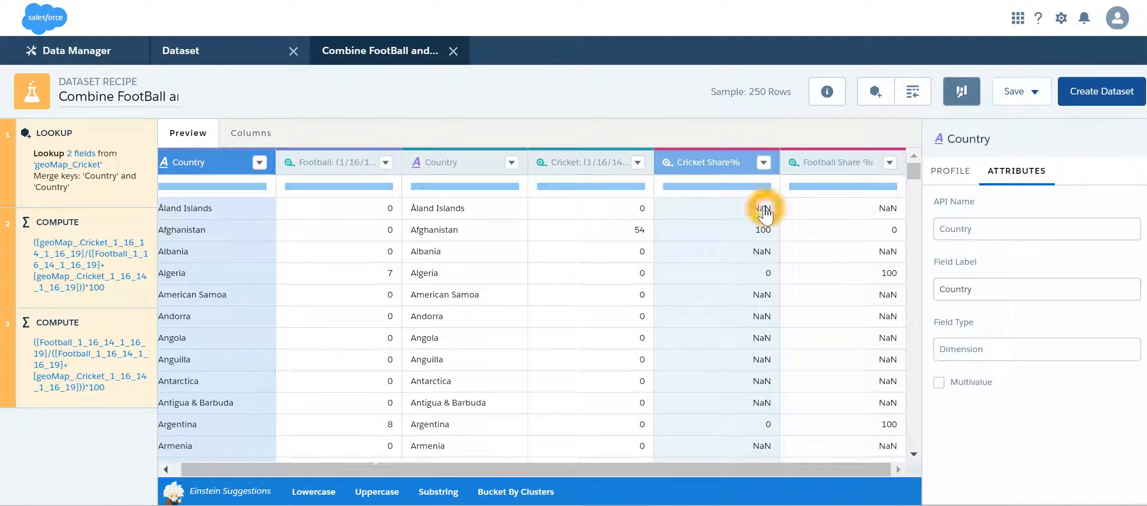
left_click(760, 215)
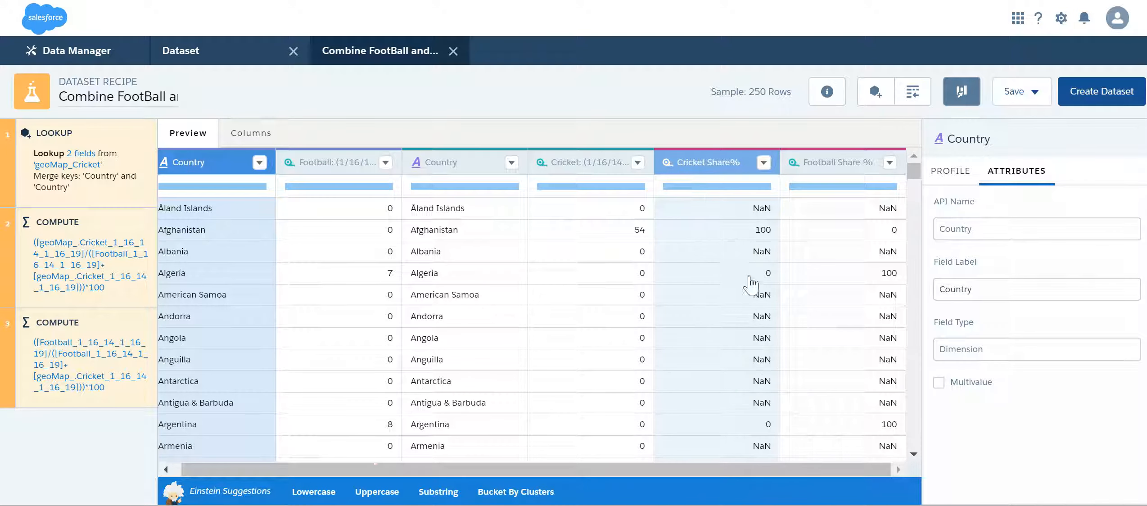
scroll(792, 324, "down", 10)
left_click(795, 328)
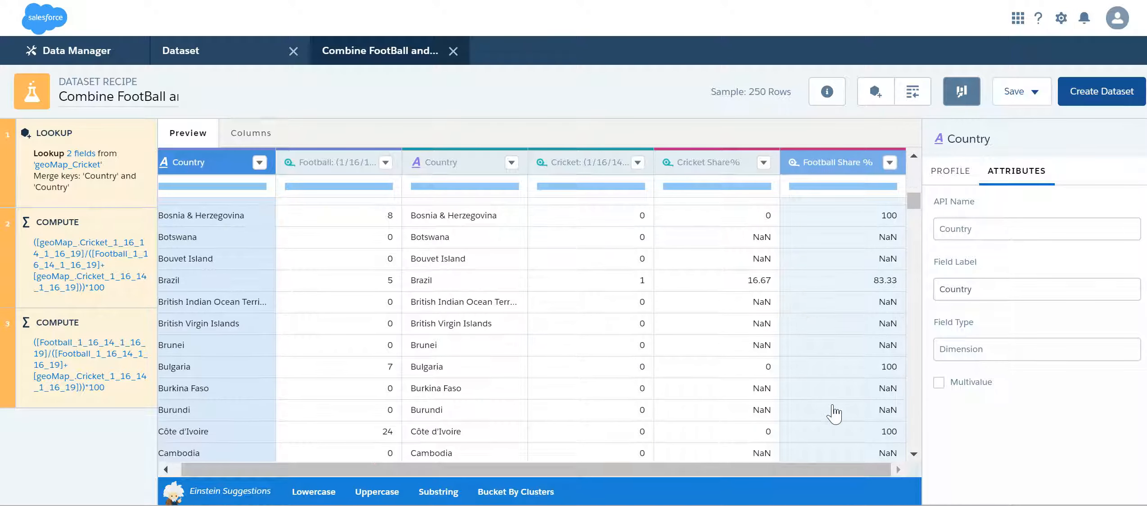
left_click(804, 328)
Compare Brazil's football and cricket values with its Cricket Share% and Football Share % values
left_click(433, 287)
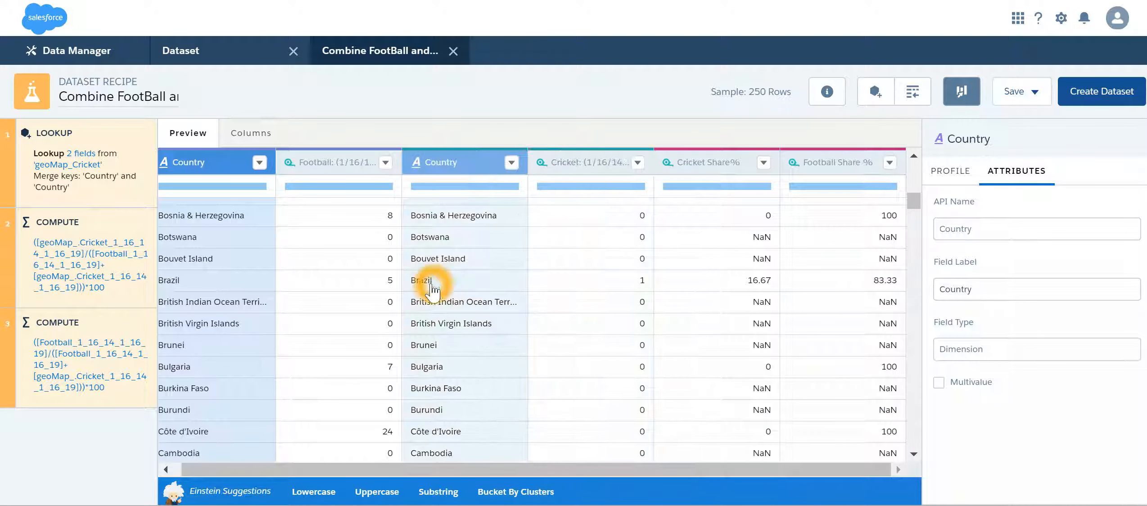
left_click(431, 283)
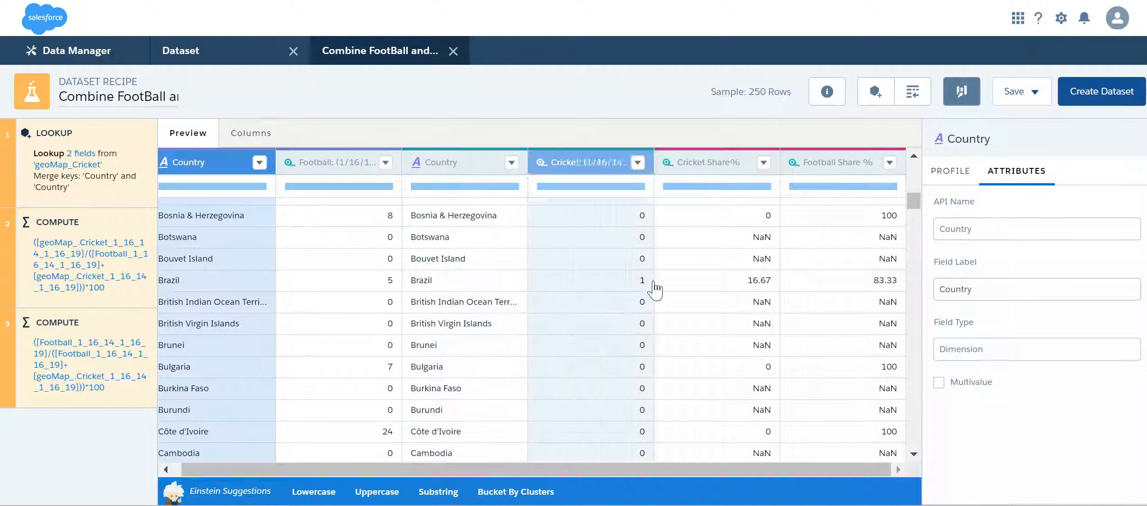
left_click(747, 288)
left_click(731, 284)
left_click(870, 287)
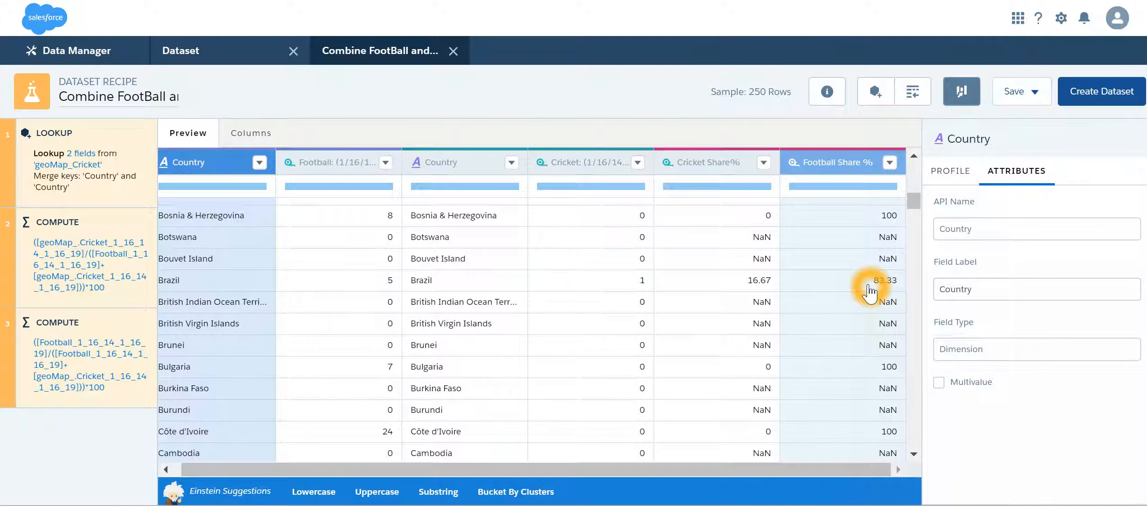
left_click(848, 293)
left_click(860, 288)
left_click(876, 274)
left_click(892, 288)
left_click(876, 287)
left_click(757, 286)
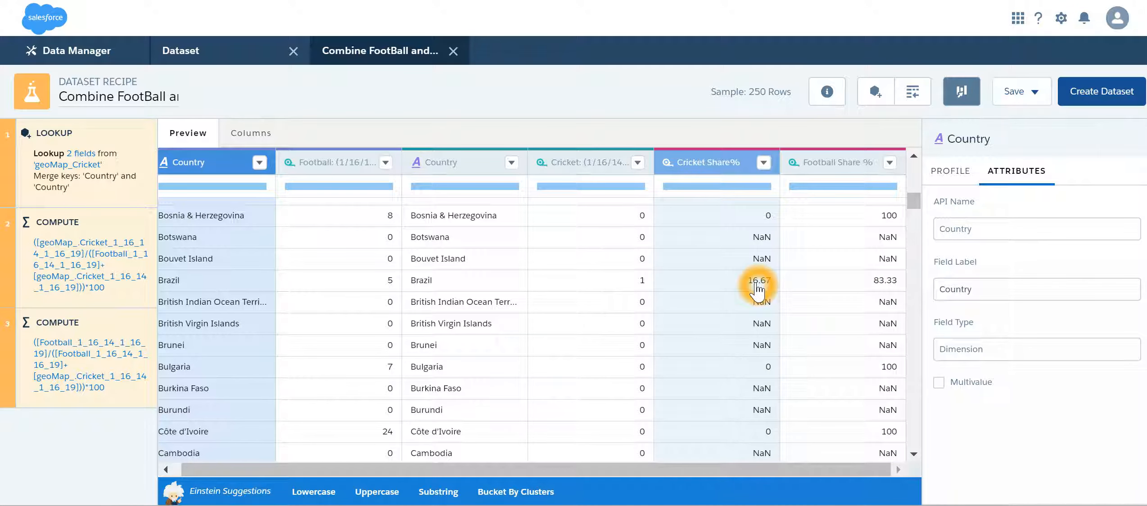
left_click(559, 334)
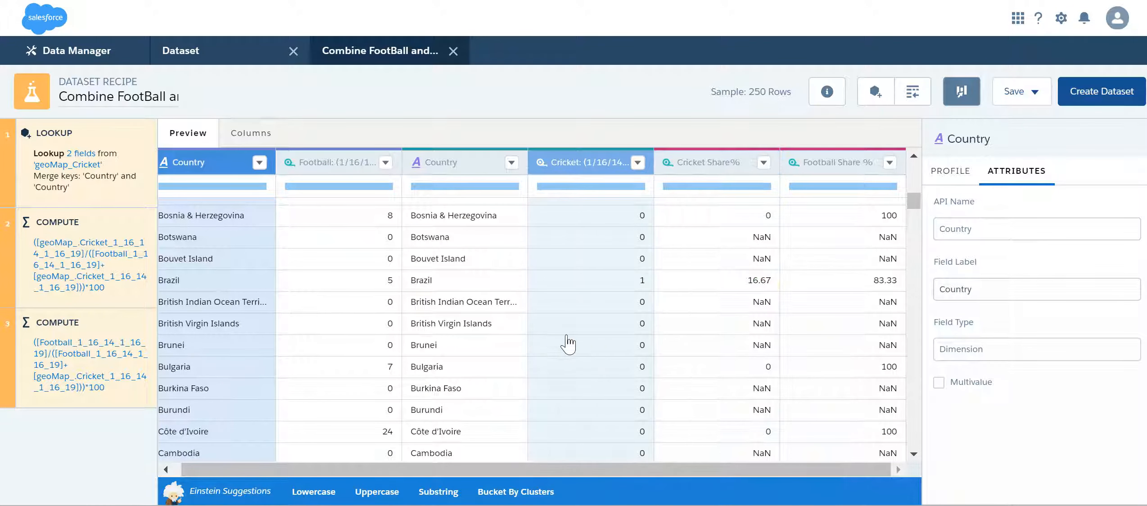
Show the recipe's column list and hide the duplicate Country column that comes from geoMap_Cricket
left_click(247, 134)
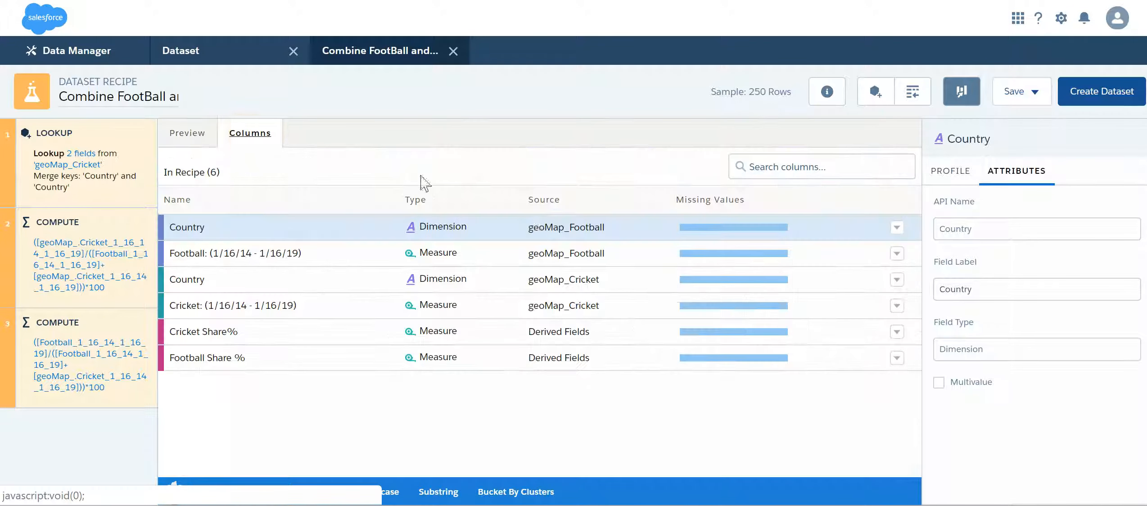
left_click(602, 376)
left_click(901, 283)
left_click(901, 280)
left_click(902, 229)
left_click(906, 228)
left_click(904, 230)
left_click(898, 280)
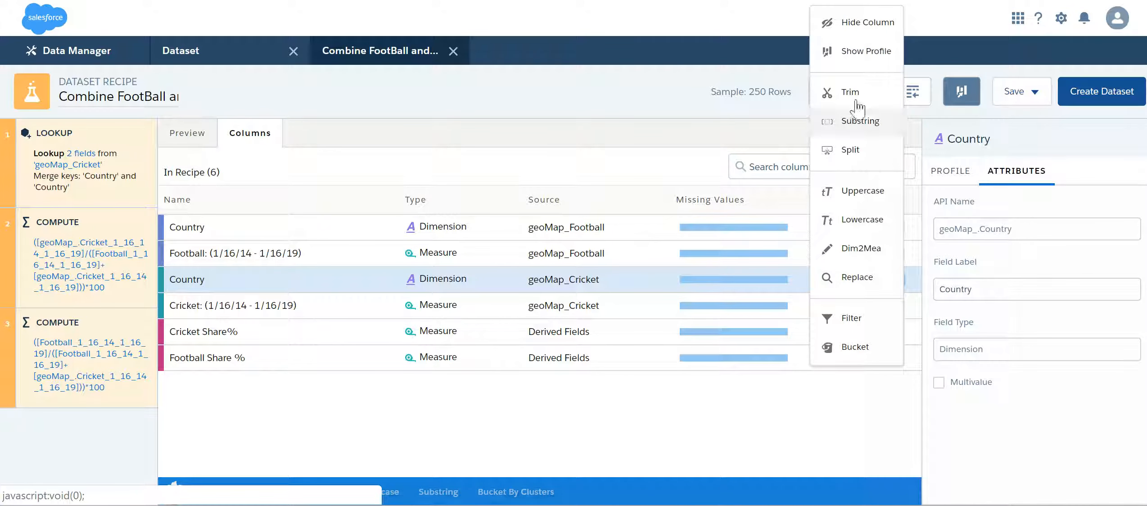
left_click(875, 32)
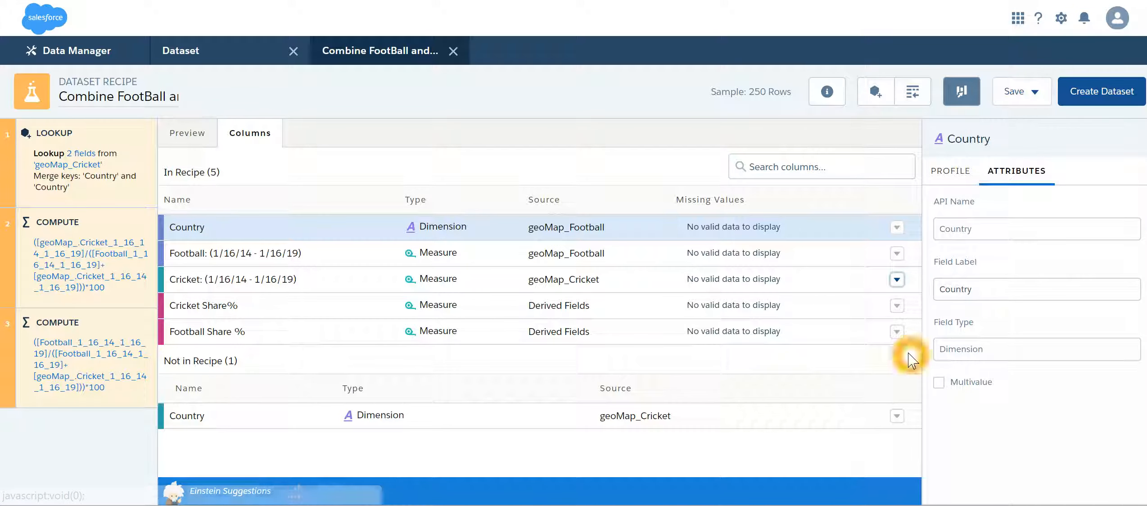
Hide the Football: (1/16/14 - 1/16/19) and Cricket: (1/16/14 - 1/16/19) measure columns from the recipe
left_click(898, 253)
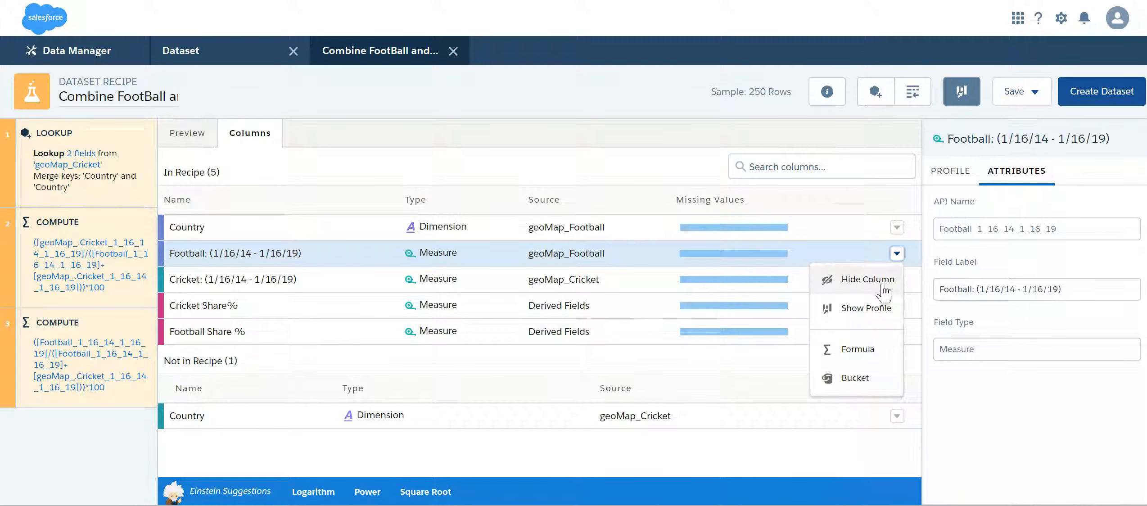
left_click(878, 280)
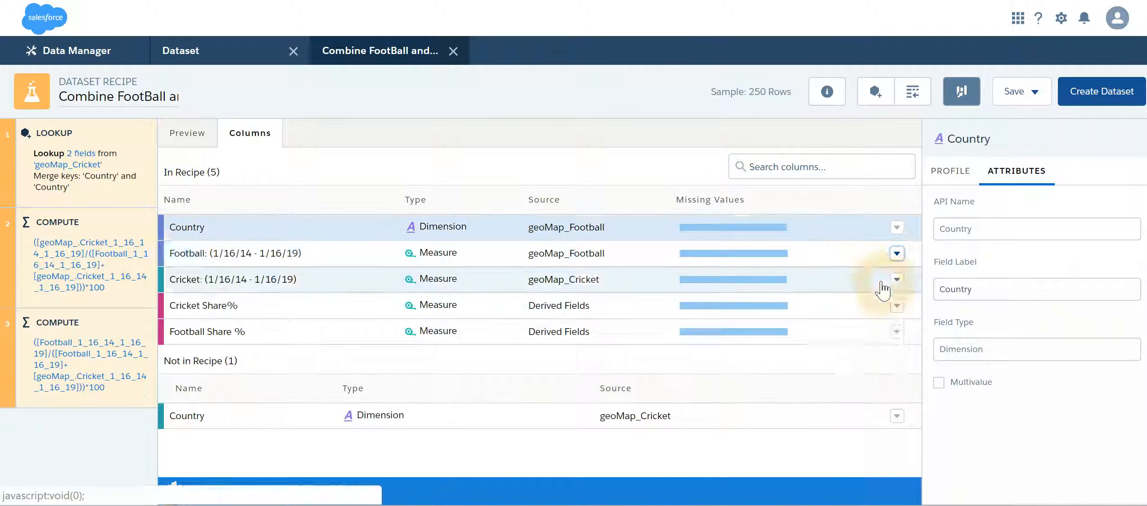
left_click(897, 254)
left_click(855, 280)
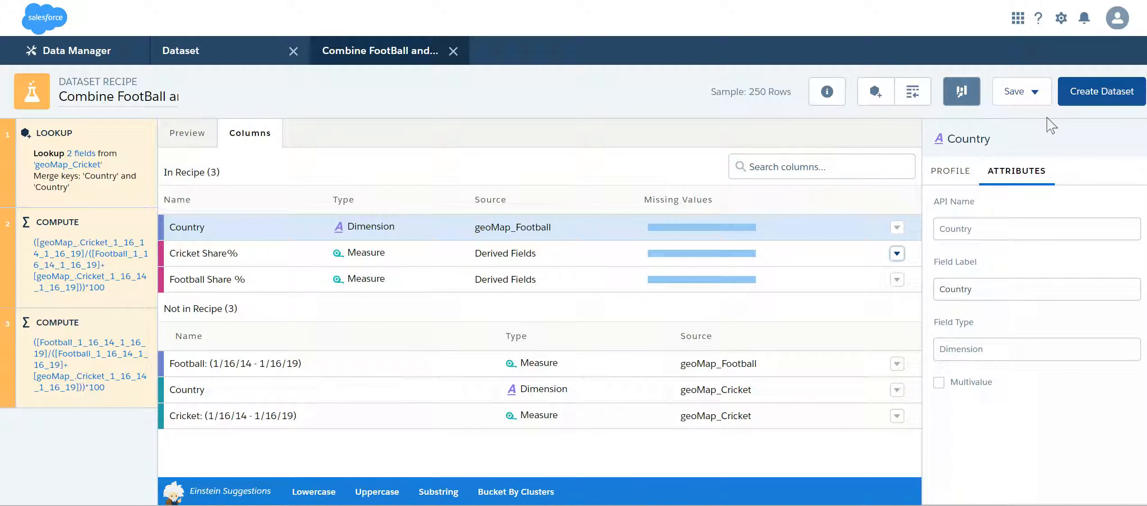
Create the dataset "Combine FootBall and Cricket" with Country, Cricket Share% and Football Share %, running the recipe this time only
left_click(1113, 105)
left_click(244, 224)
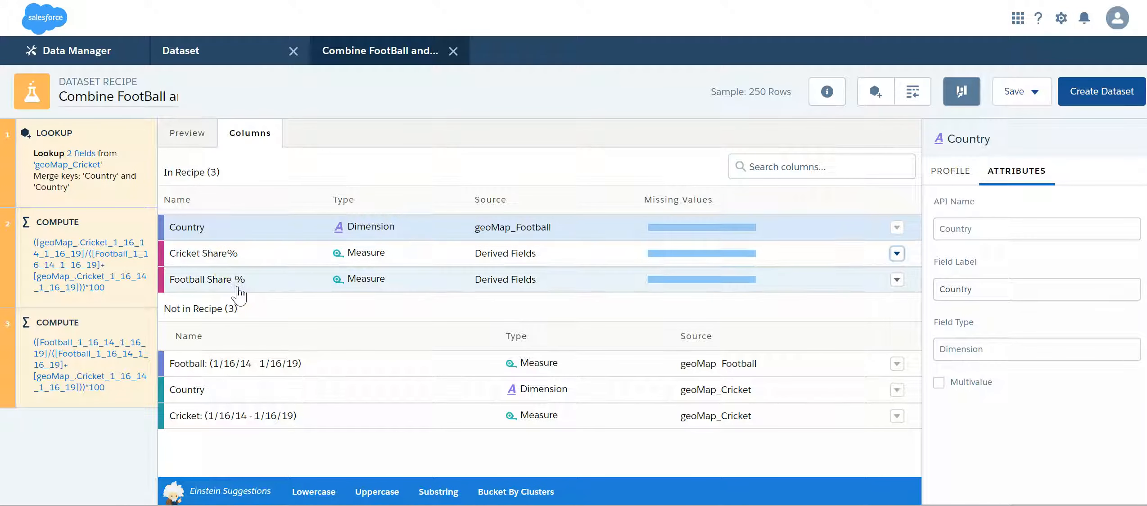
left_click(1117, 98)
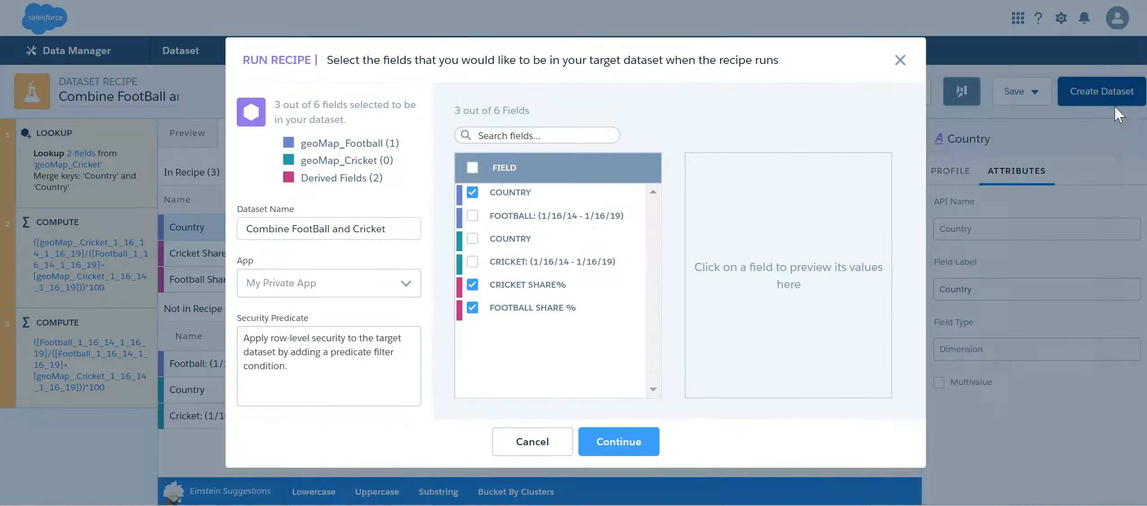
left_click(290, 238)
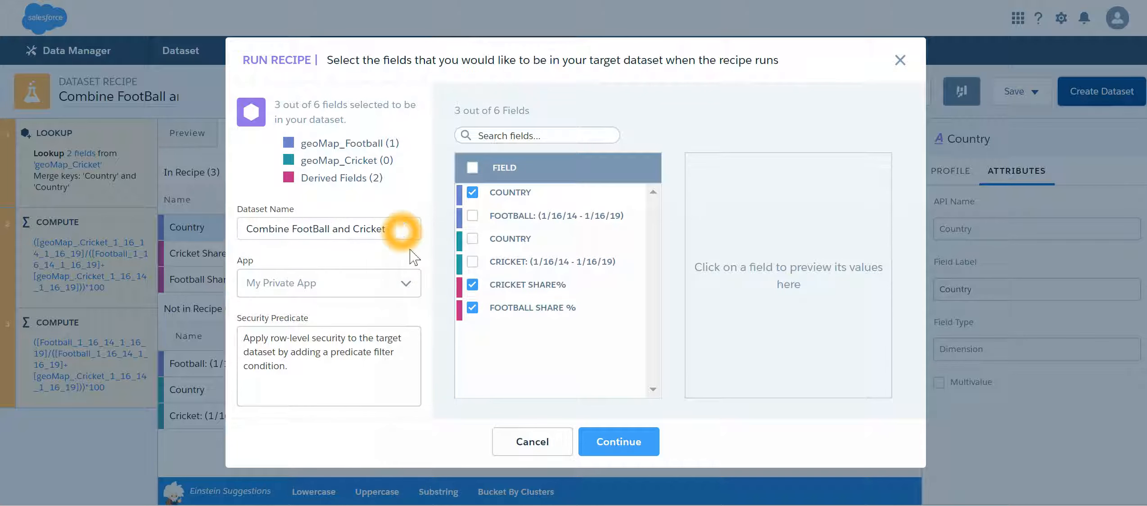
left_click(627, 451)
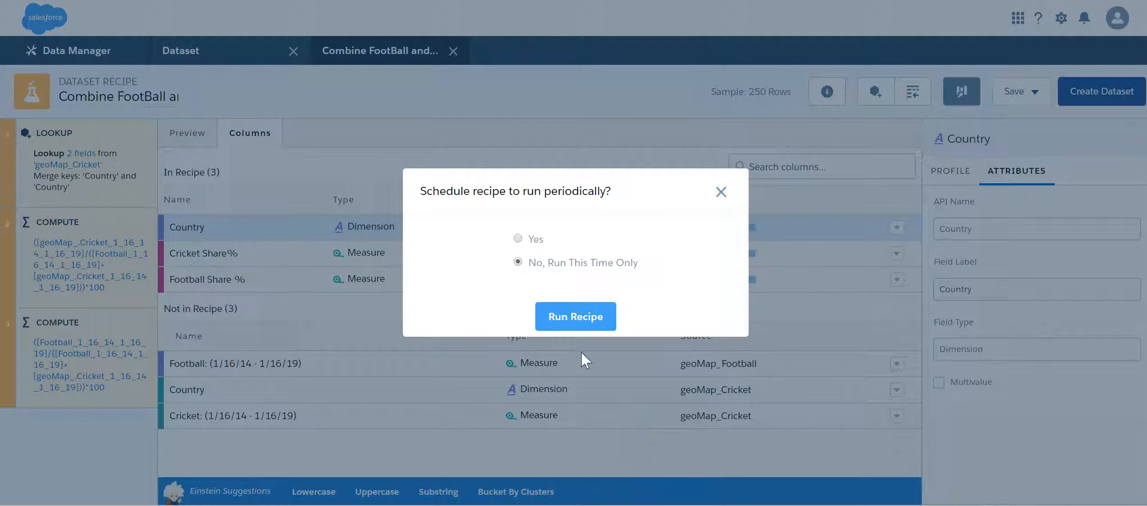
left_click(571, 316)
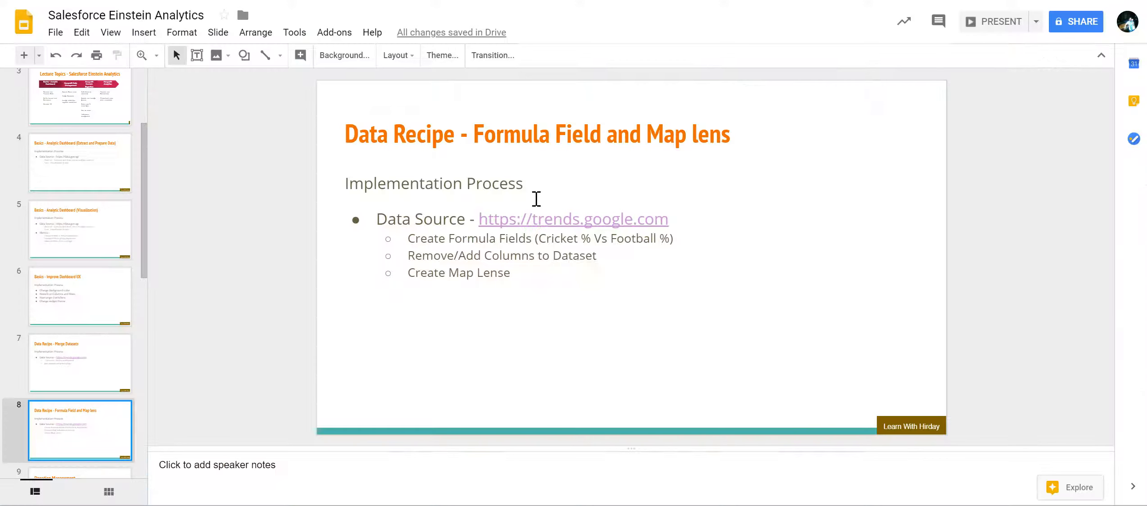
left_click(562, 317)
left_click(652, 228)
left_click(702, 312)
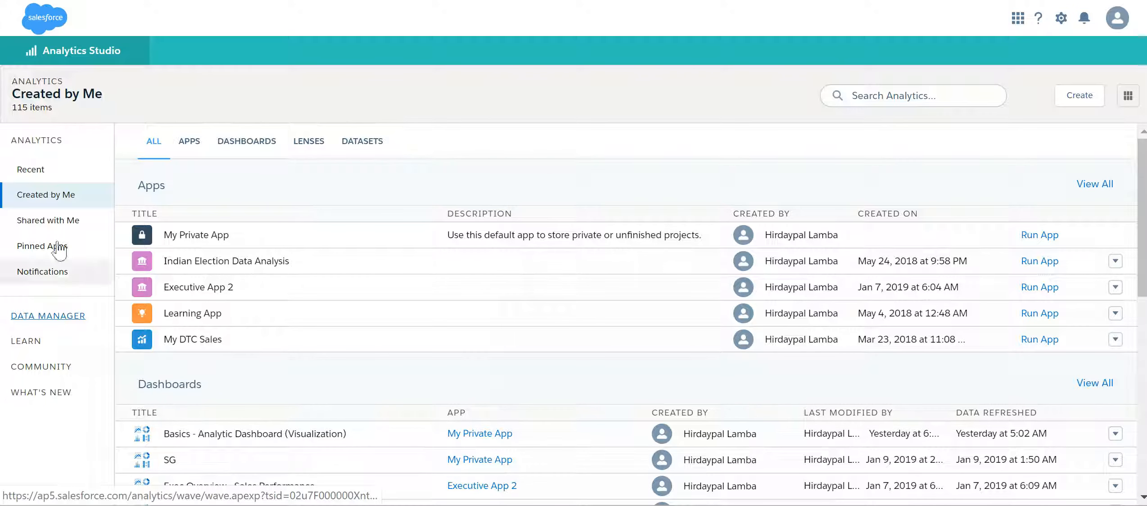
List the dashboards in Analytics Studio and create a new blank dashboard
left_click(347, 144)
left_click(248, 145)
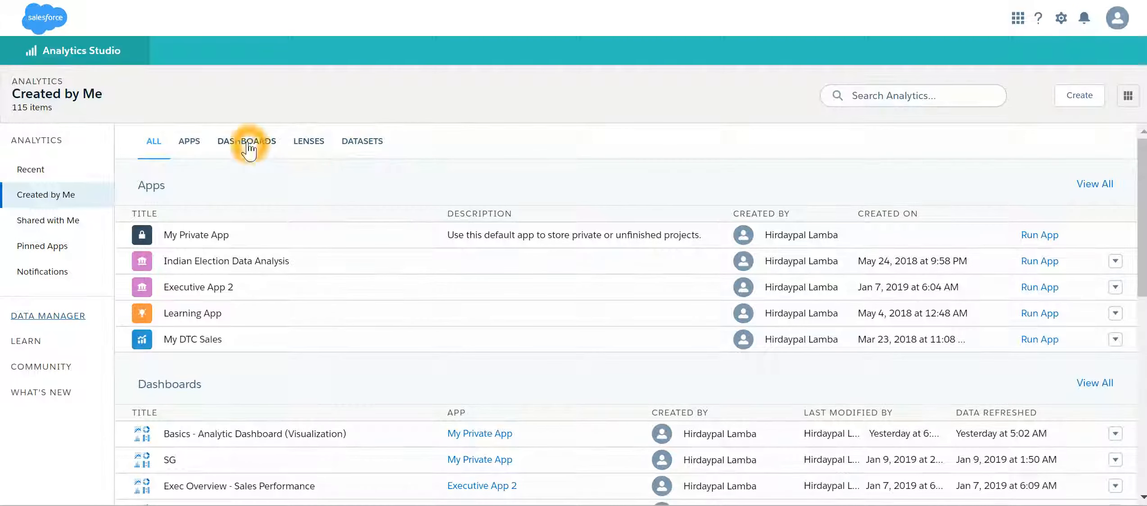
left_click(248, 145)
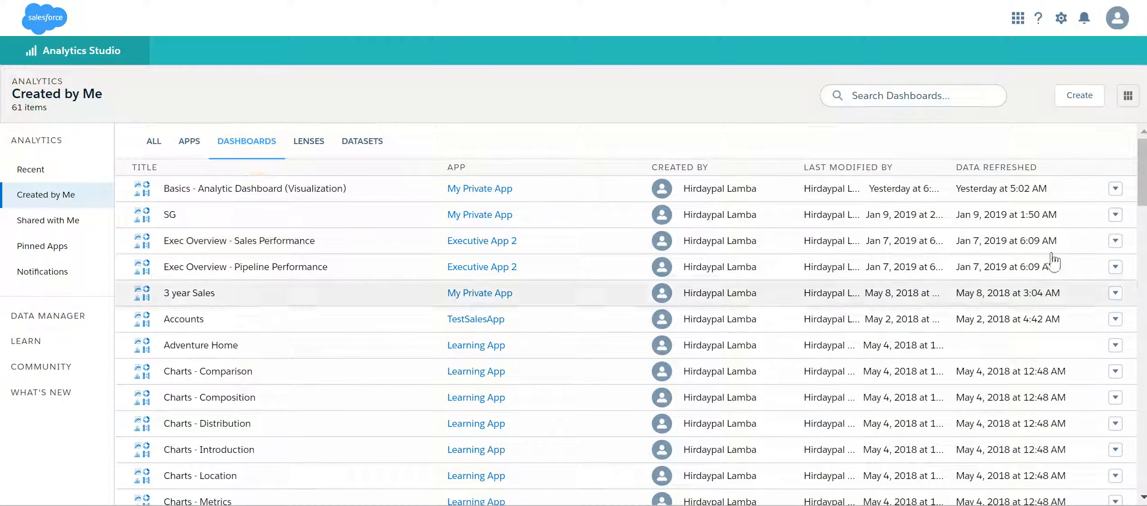
left_click(1079, 96)
left_click(1058, 150)
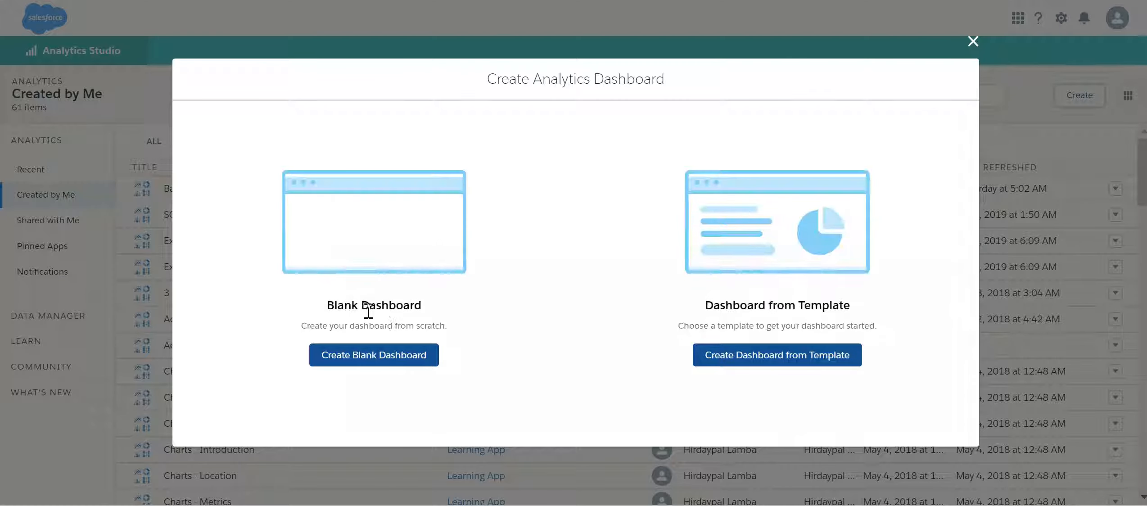
left_click(374, 368)
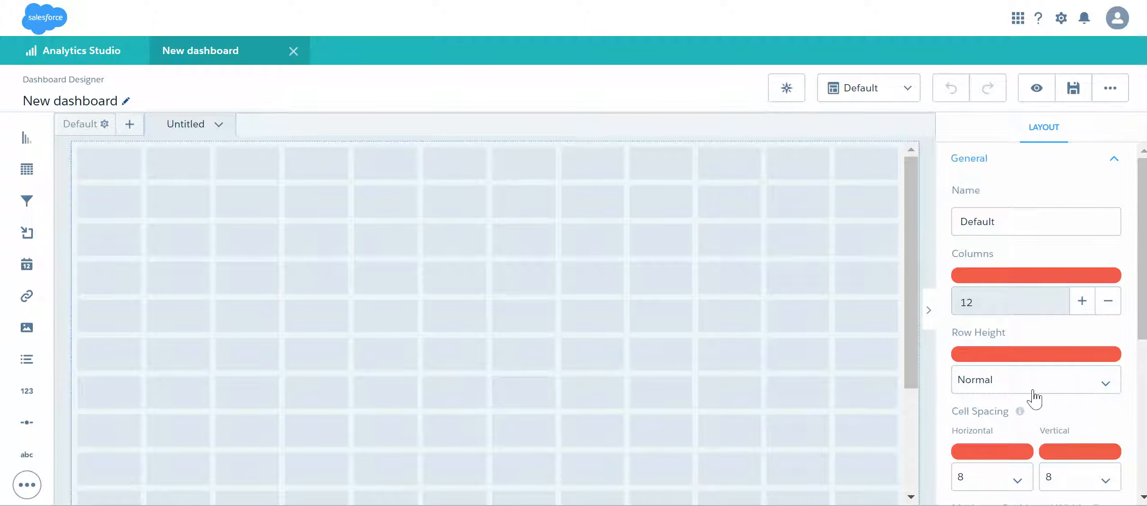
Raise the dashboard layout's column count repeatedly until the grid is divided into very narrow cells
left_click(1082, 301)
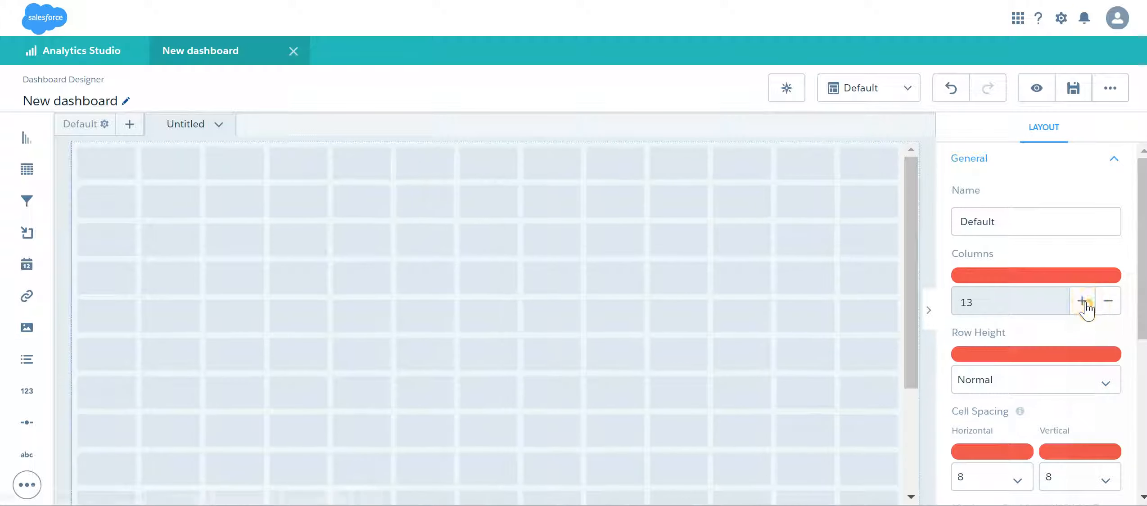
double_click(1082, 301)
double_click(1082, 301)
double_click(1082, 301)
triple_click(1082, 301)
left_click(1083, 302)
triple_click(1082, 302)
double_click(1082, 301)
triple_click(1082, 301)
double_click(1083, 301)
double_click(1082, 301)
double_click(1082, 302)
triple_click(1082, 301)
double_click(1082, 301)
triple_click(1082, 301)
double_click(1082, 302)
triple_click(1083, 301)
left_click(1086, 302)
Set both the horizontal and vertical cell spacing of the dashboard layout to 0
left_click_drag(1142, 302, 1142, 391)
left_click(1017, 297)
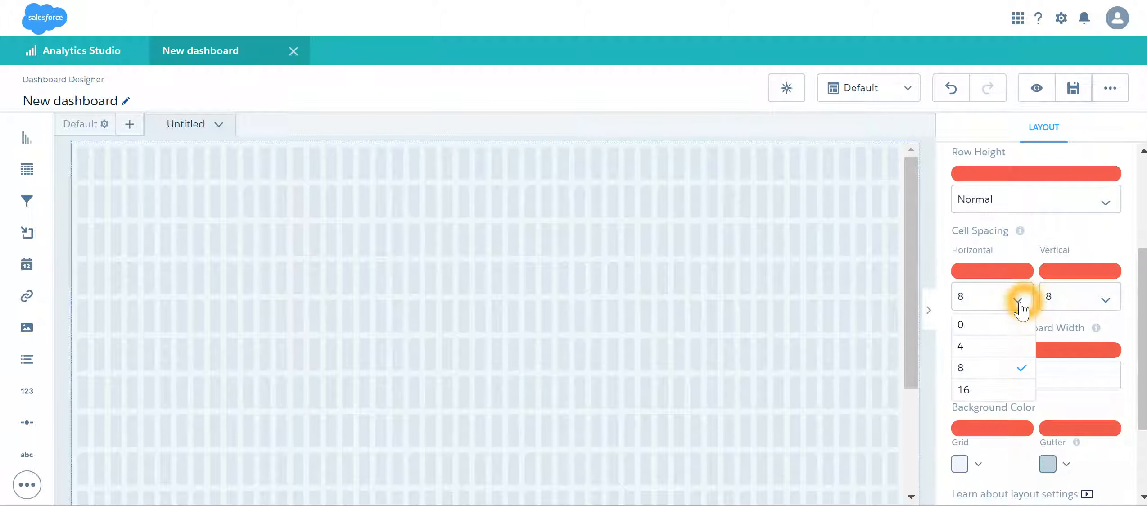
left_click(995, 325)
left_click(1099, 299)
left_click(1094, 323)
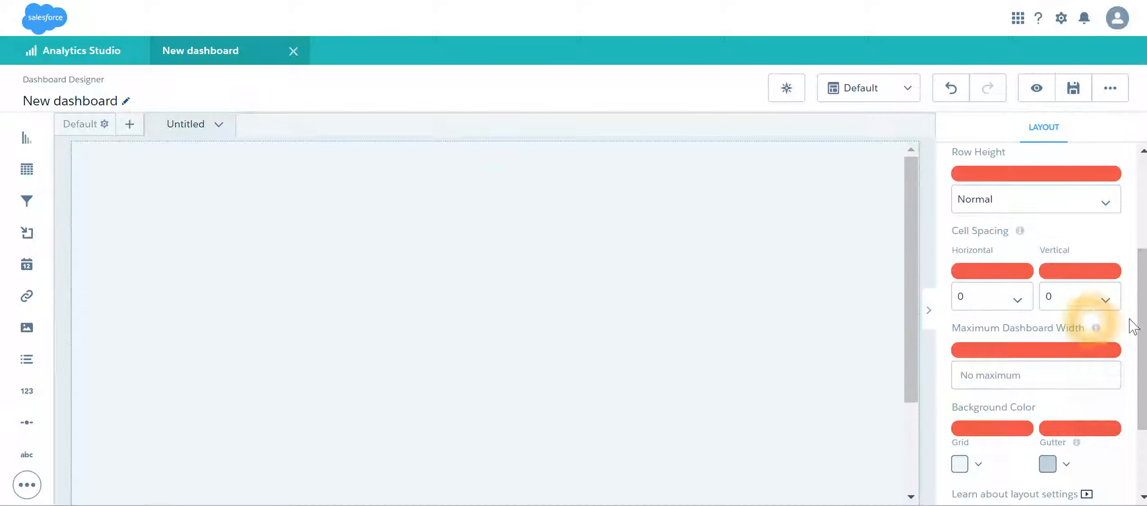
Set the dashboard grid's background color to the darkest purple swatch
scroll(1076, 412, "down", 3)
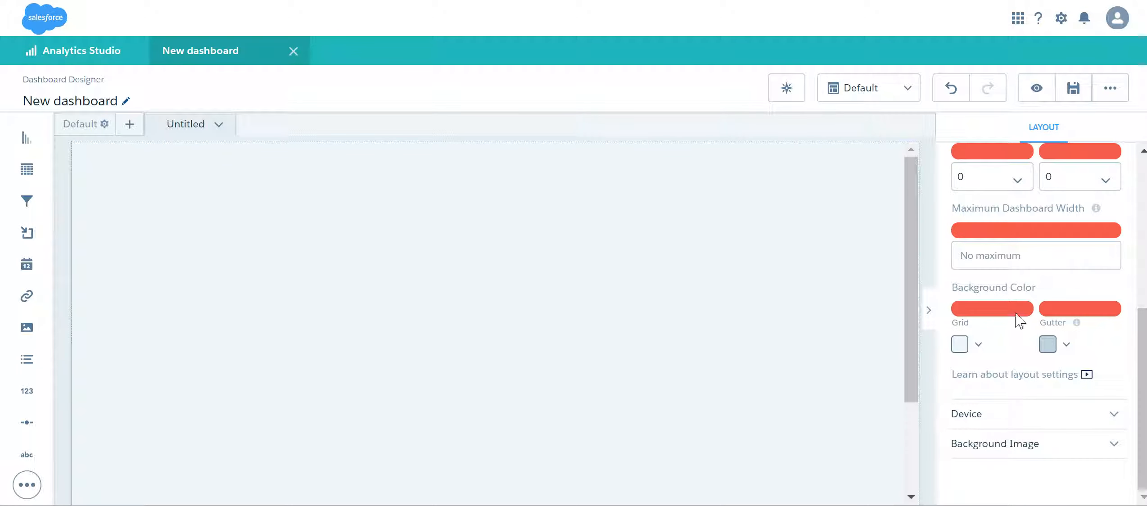
left_click(977, 343)
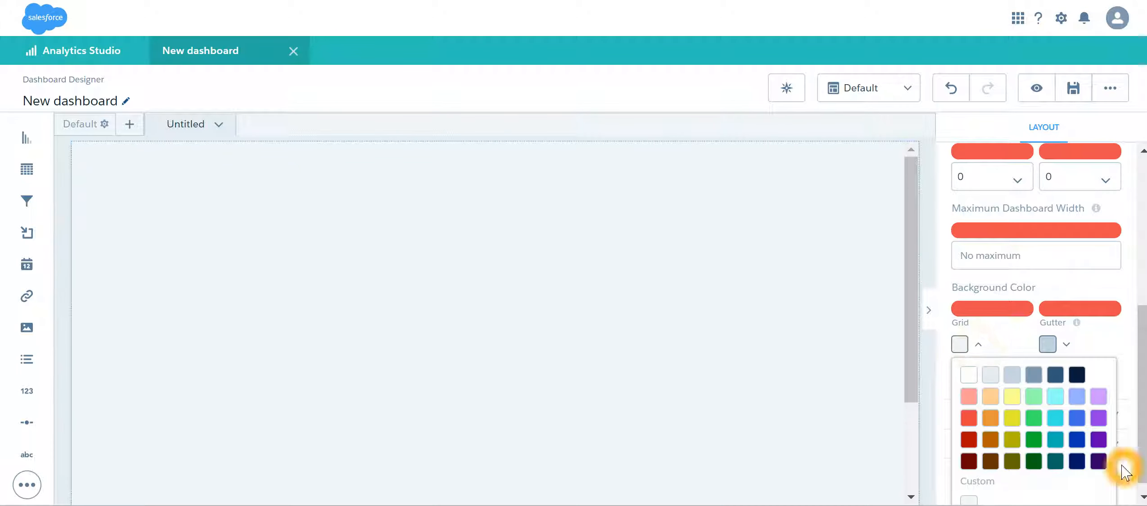
left_click(1101, 462)
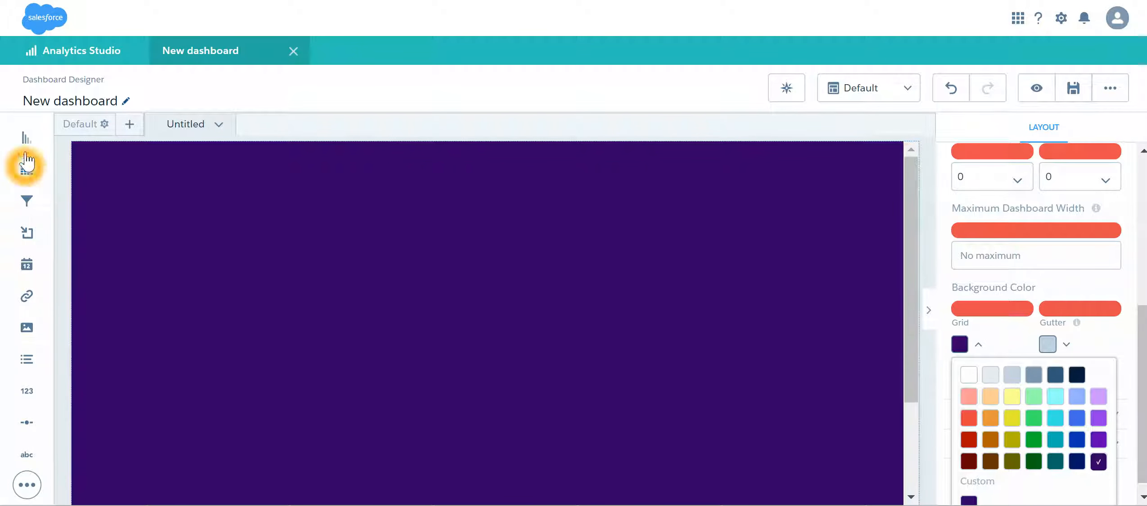
Place a chart widget in the middle of the dashboard and create its step from the "Combine FootBall and Cricket" dataset
left_click_drag(26, 138, 394, 330)
left_click(474, 295)
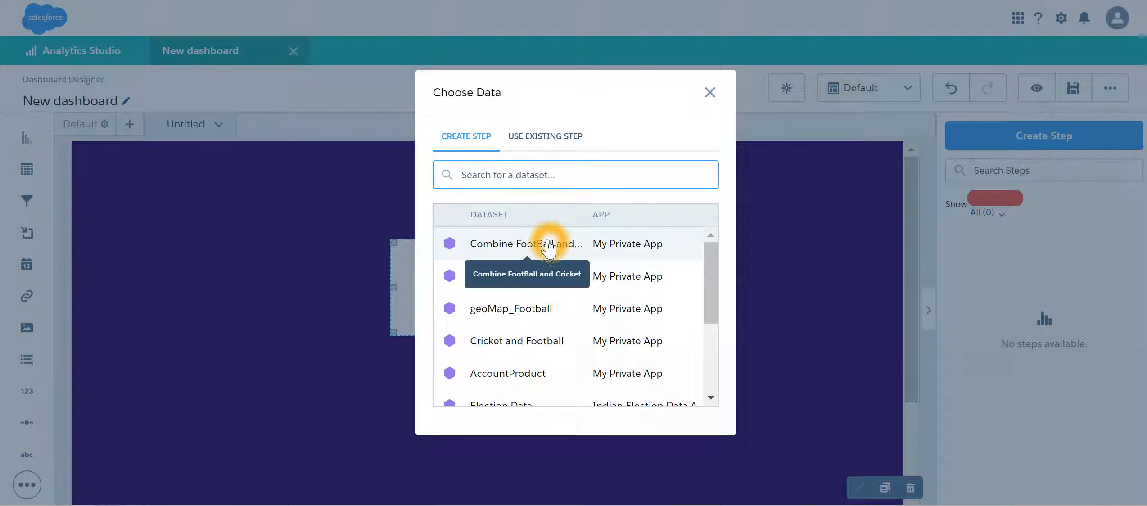
left_click(540, 248)
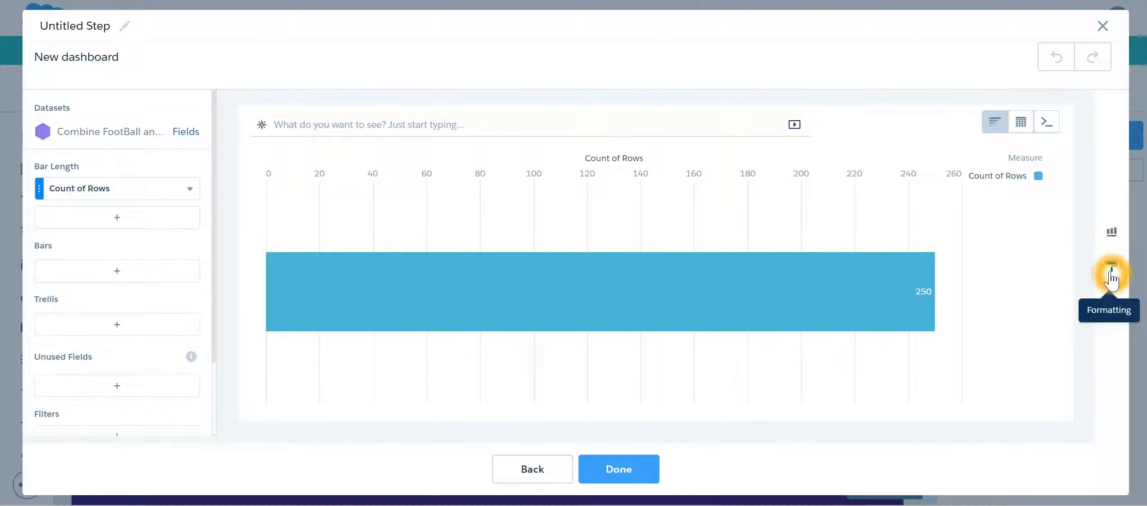
Change the new step's chart type to Pyramid and review the fields it requires
left_click(1111, 231)
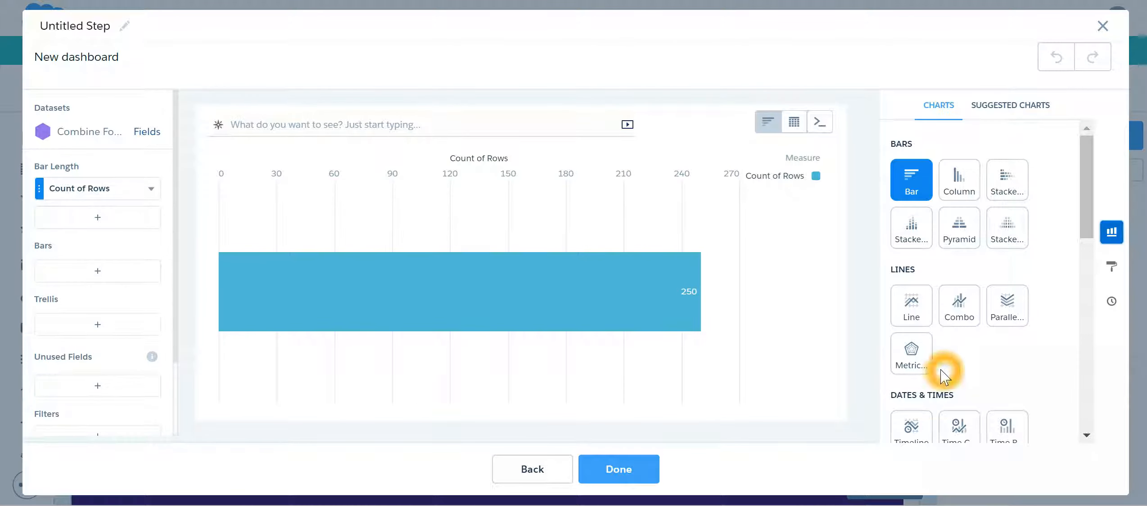
left_click(955, 267)
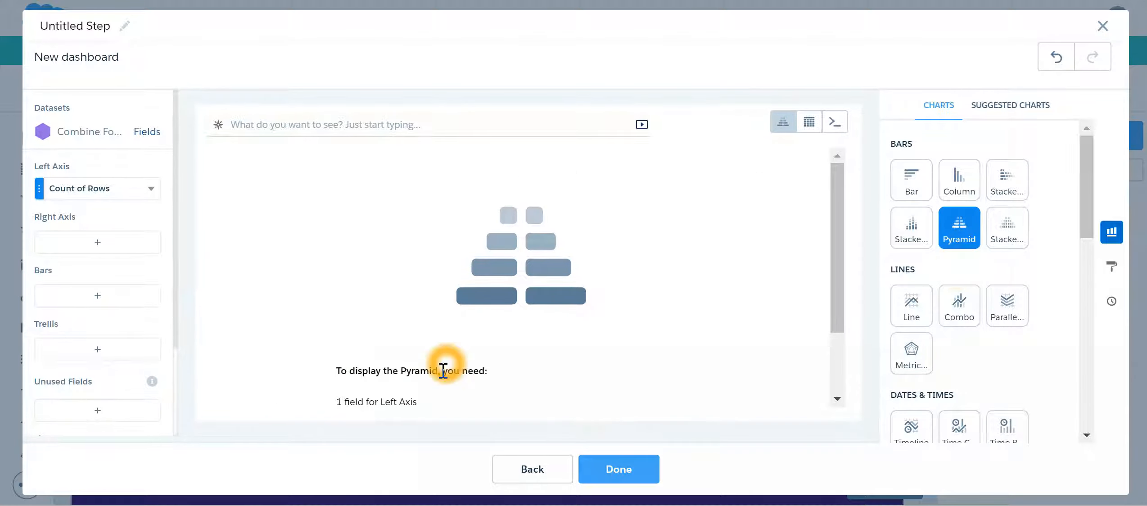
scroll(446, 369, "down", 3)
left_click(426, 359)
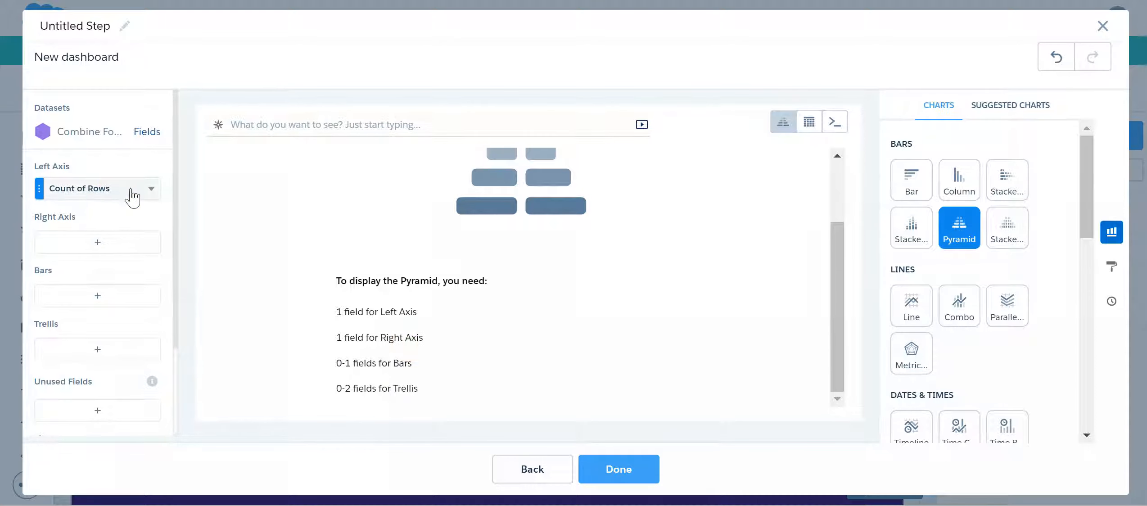
Set the pyramid's left axis to Sum of Cricket Share% and its right axis to Sum of Football Share %
left_click(152, 190)
left_click(90, 194)
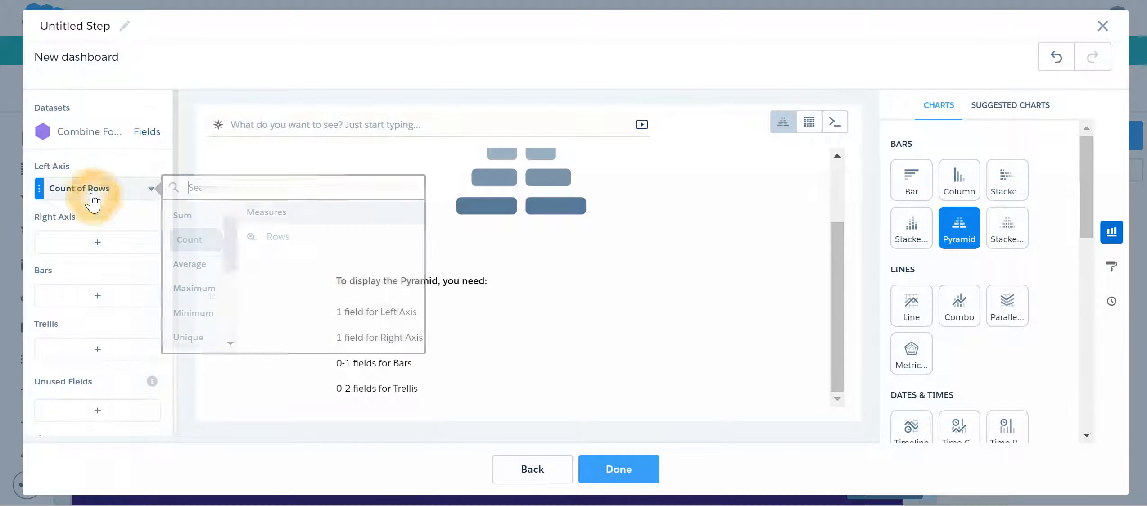
left_click(182, 216)
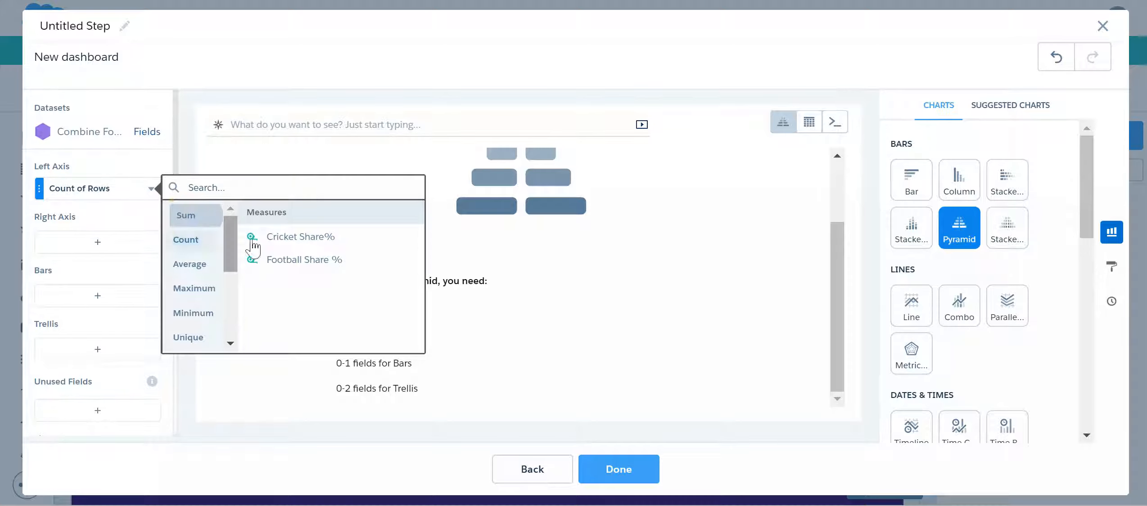
left_click(282, 246)
left_click(97, 243)
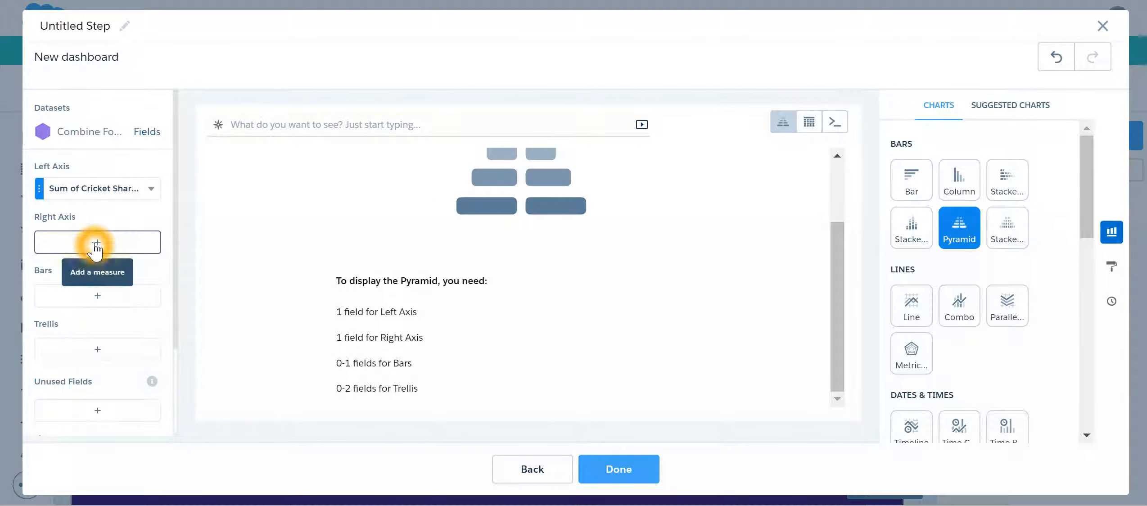
left_click(314, 315)
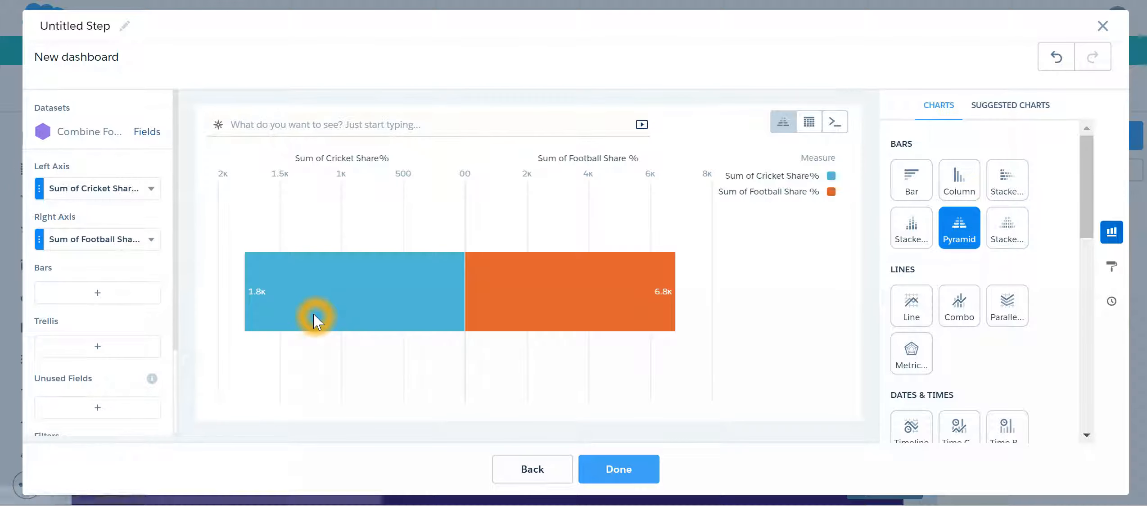
Use Country for the pyramid chart's bars and finish the step
left_click(97, 294)
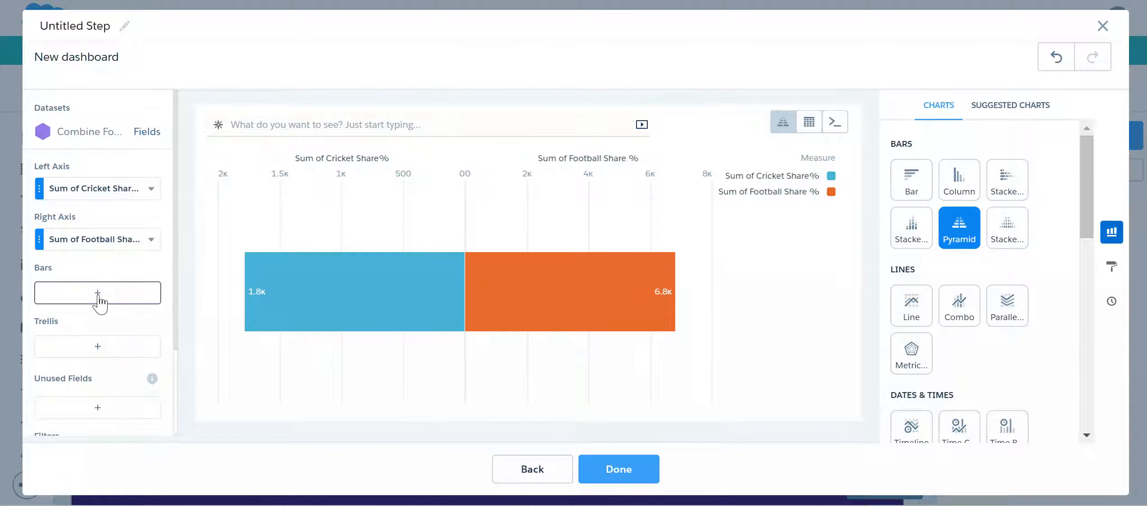
left_click(220, 297)
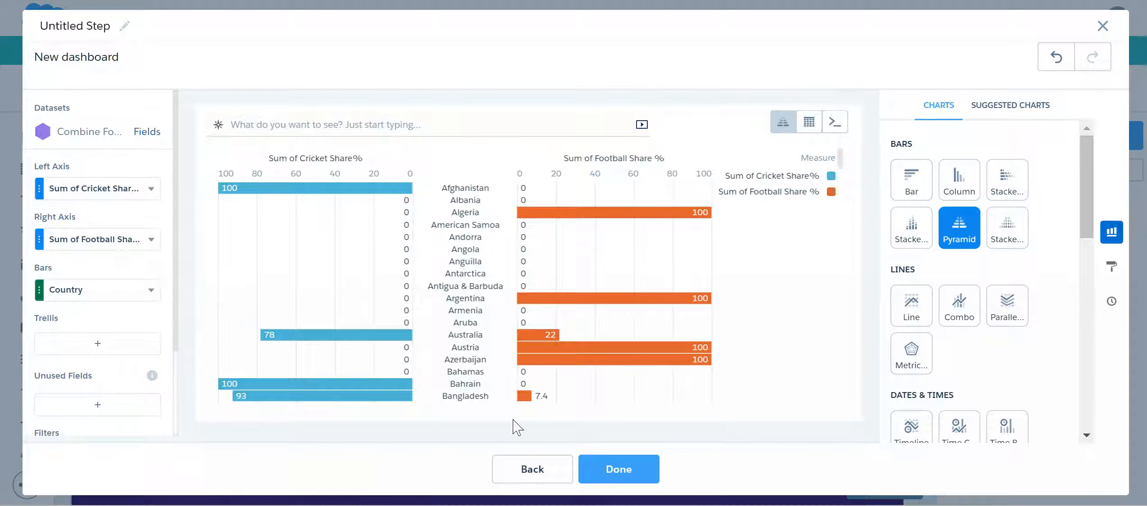
left_click(620, 470)
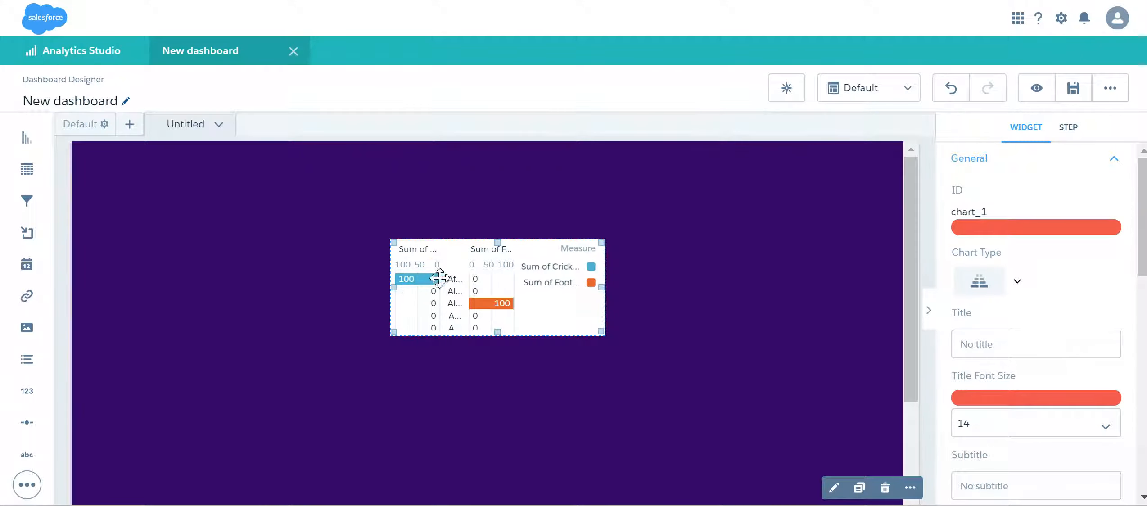
Enlarge the pyramid chart widget by widening it on both sides and extending its lower edge to fit more countries
left_click(393, 289)
left_click_drag(391, 286, 248, 271)
left_click_drag(500, 312, 578, 333)
left_click(492, 334)
left_click_drag(491, 334, 500, 460)
left_click(762, 378)
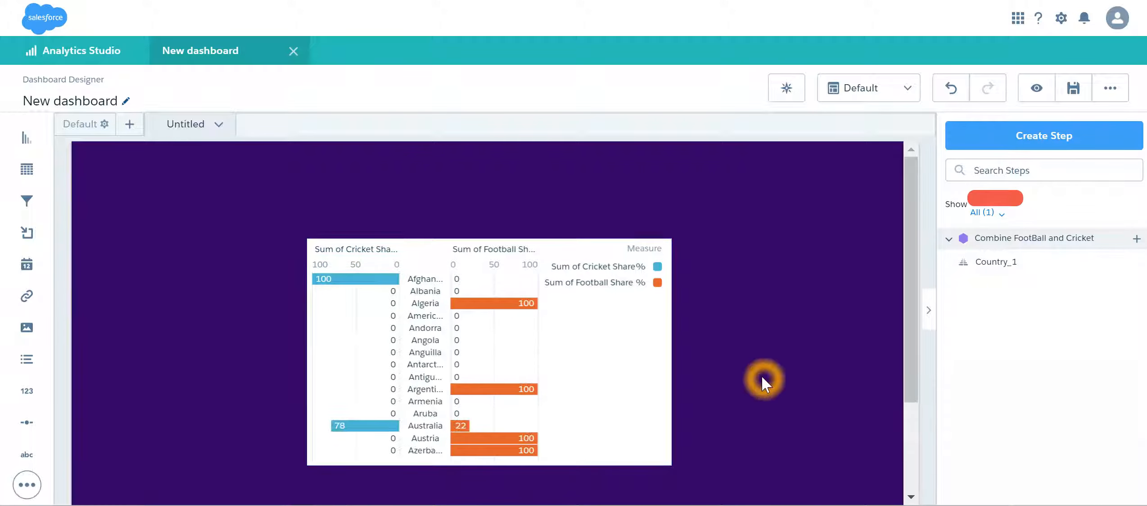
scroll(715, 361, "down", 3)
left_click(499, 334)
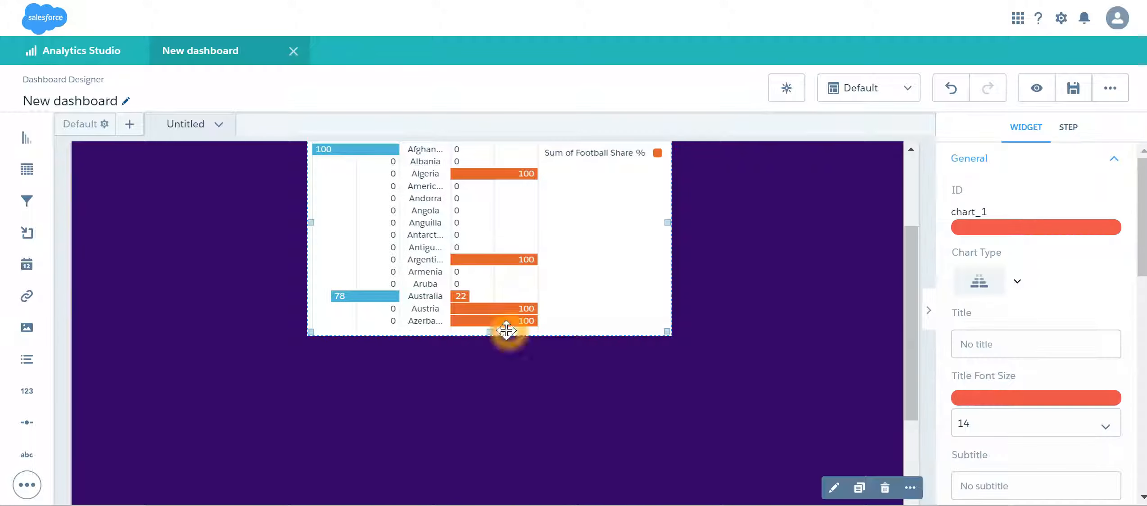
left_click_drag(499, 334, 491, 433)
left_click(573, 353)
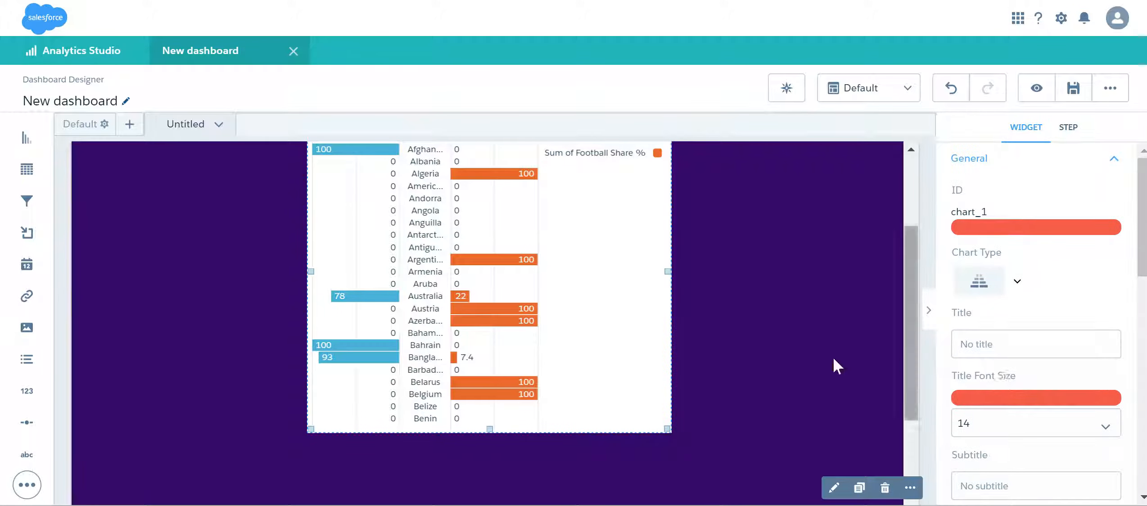
Set the pyramid chart widget's background color to the darkest purple swatch in its widget style
left_click(1067, 388)
scroll(1067, 388, "down", 10)
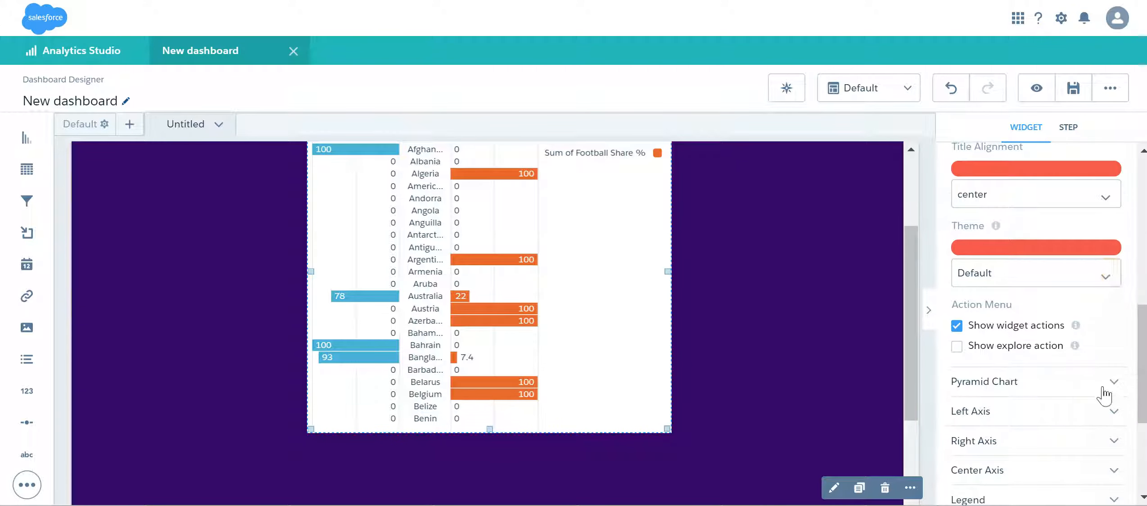
scroll(1085, 419, "down", 5)
left_click(1101, 444)
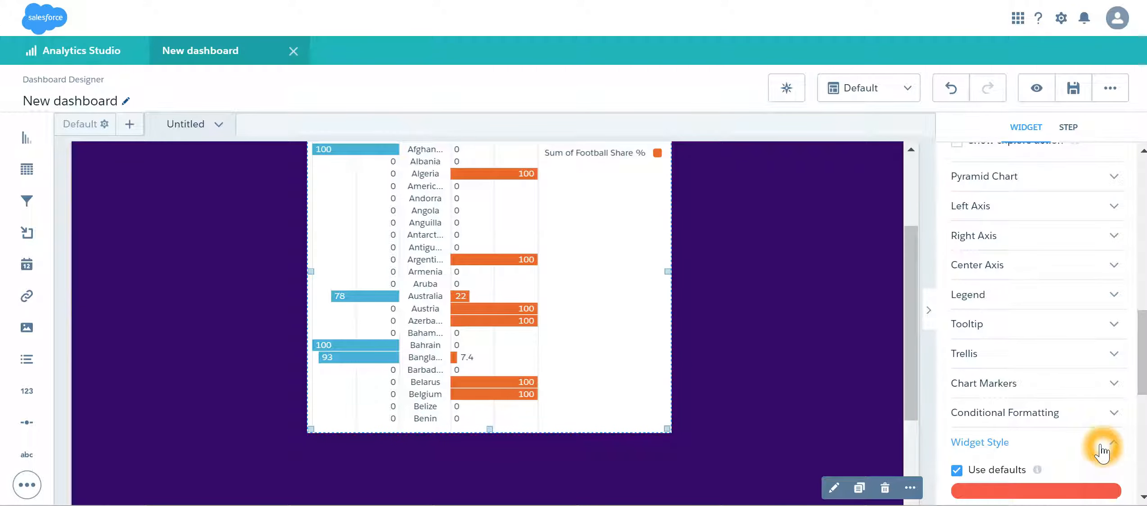
scroll(1093, 448, "down", 6)
left_click(977, 270)
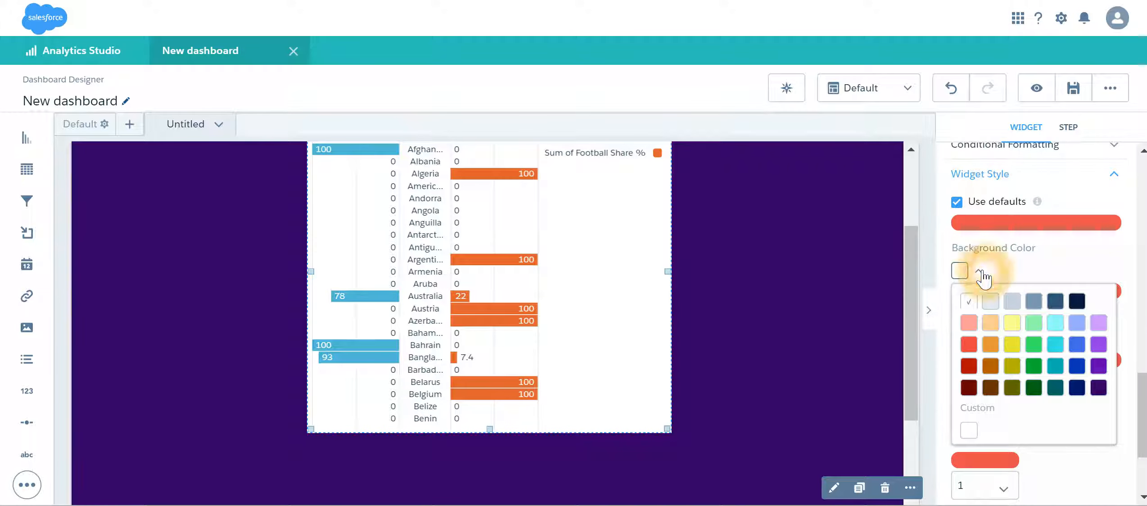
left_click(1103, 388)
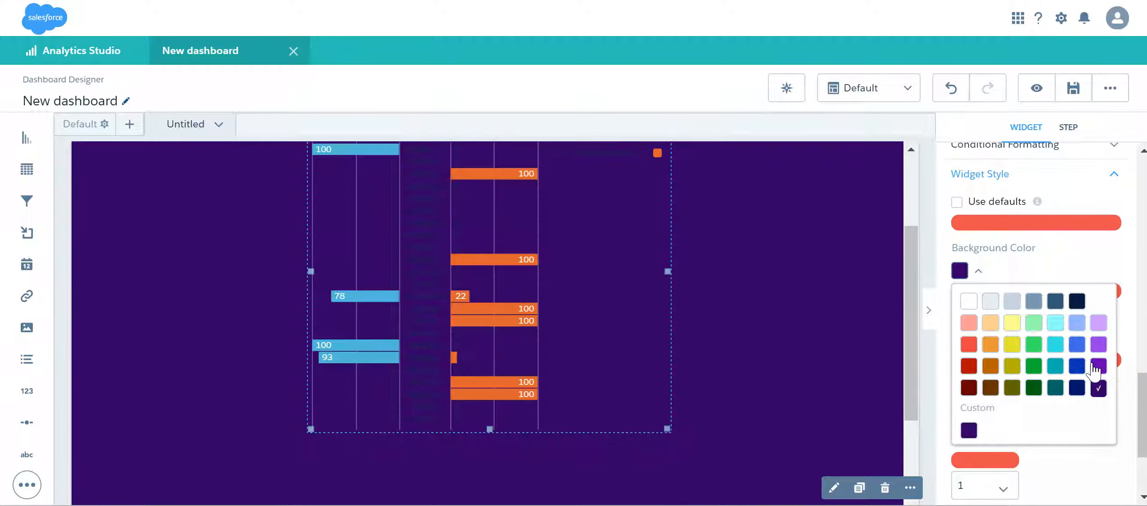
Try the Bluegrass Light theme on the pyramid chart widget
scroll(1094, 374, "up", 6)
scroll(1092, 365, "up", 4)
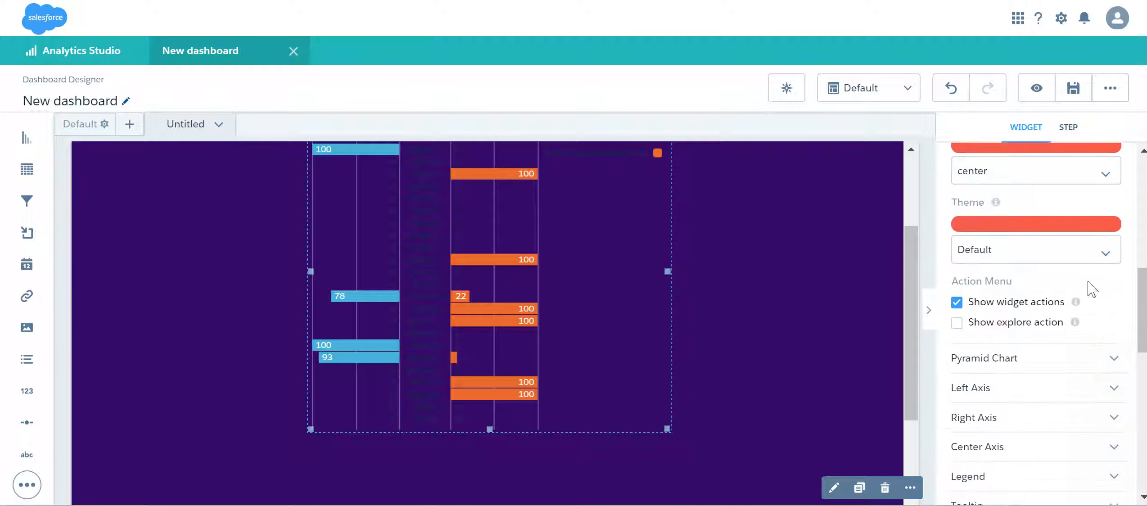
left_click(1097, 256)
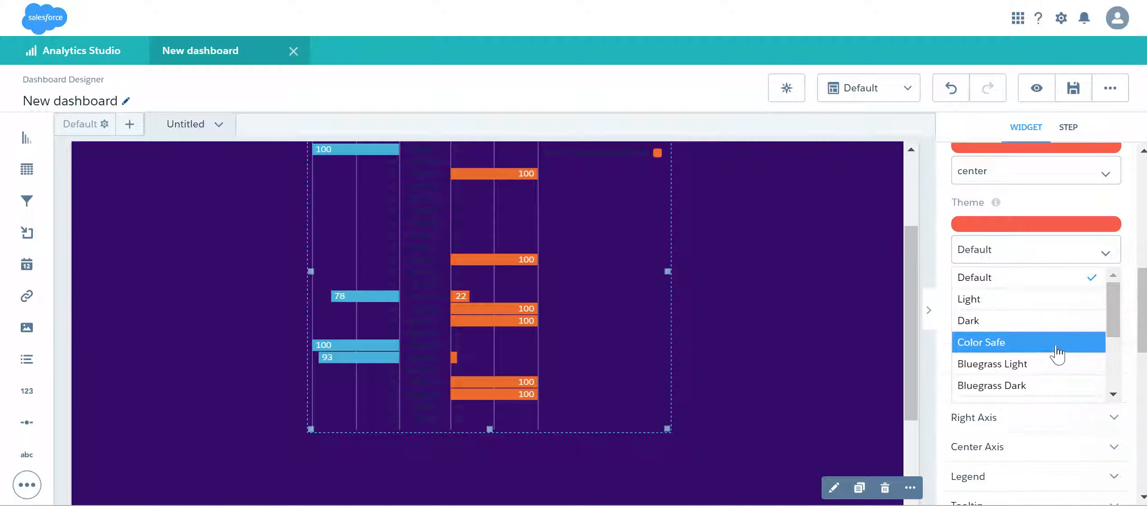
left_click(1054, 370)
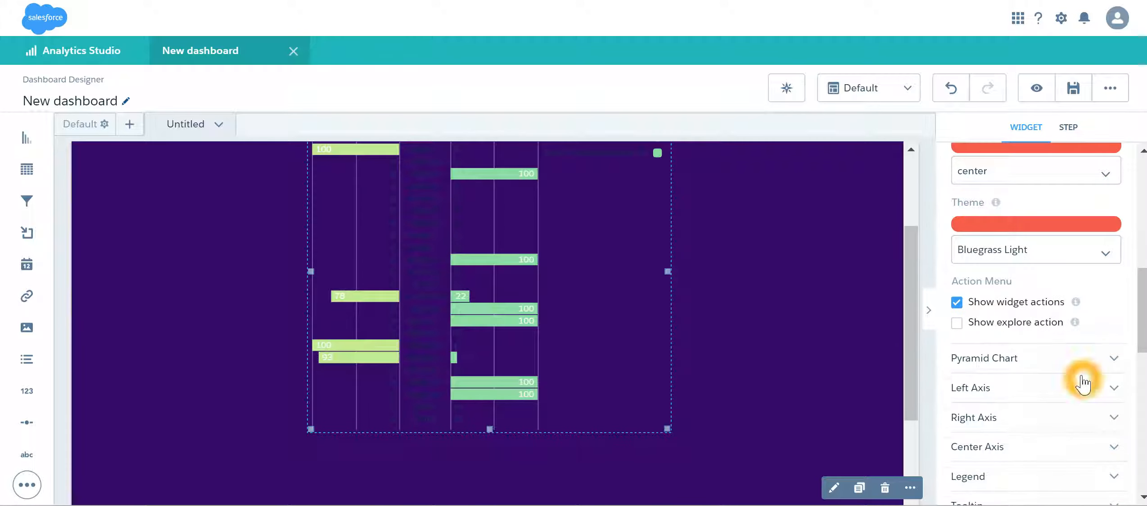
scroll(1088, 383, "up", 4)
scroll(774, 277, "up", 3)
scroll(1093, 401, "down", 4)
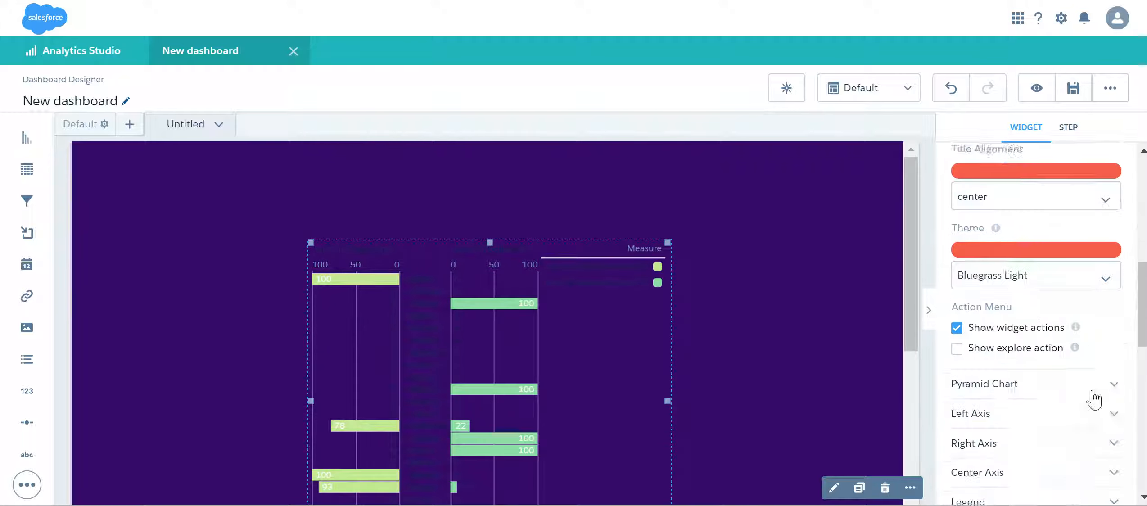
Set the pyramid chart widget's theme to Bluegrass Dark
left_click(1089, 255)
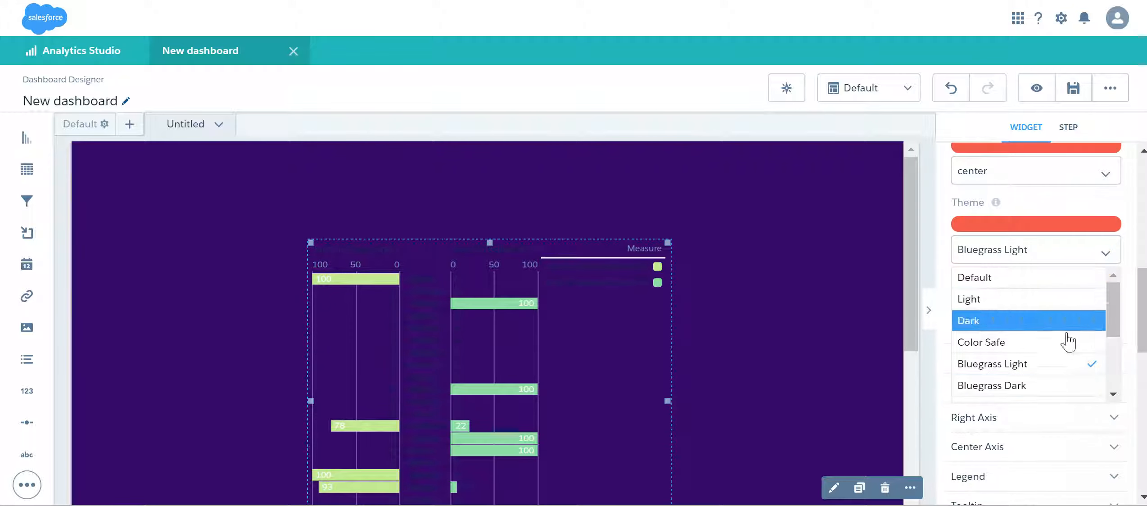
left_click(1056, 386)
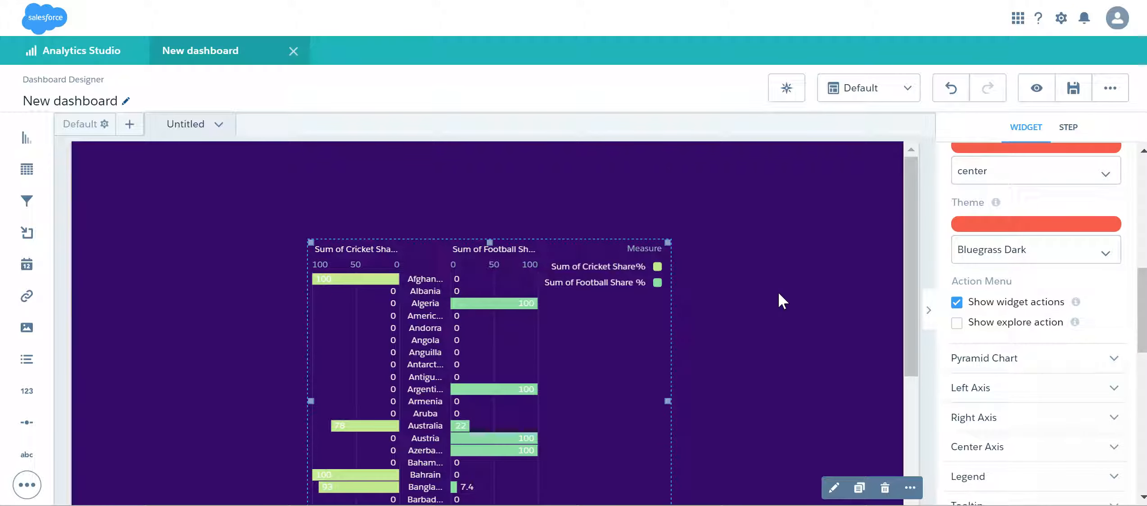
left_click(791, 332)
scroll(839, 343, "down", 2)
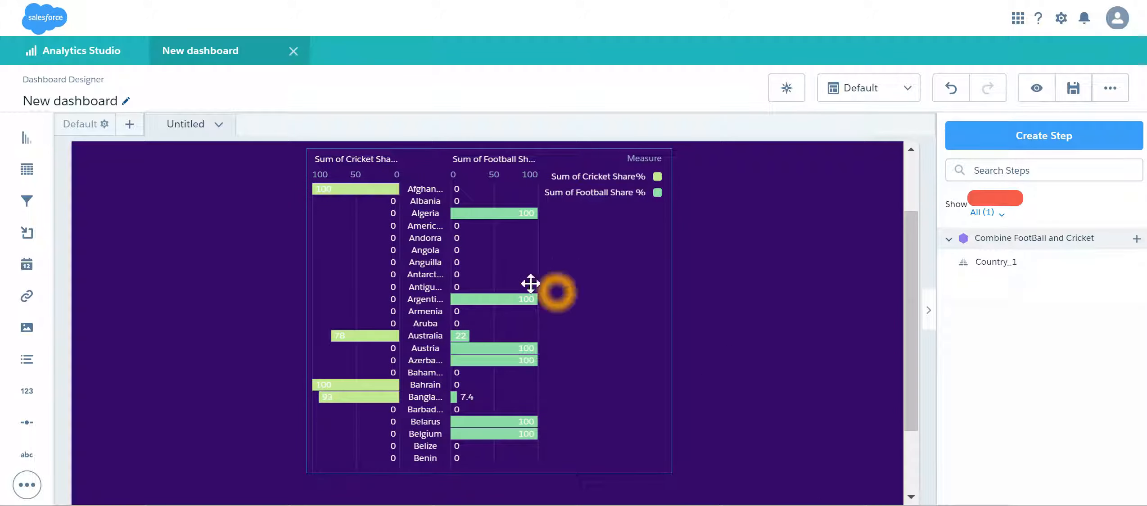
left_click(687, 365)
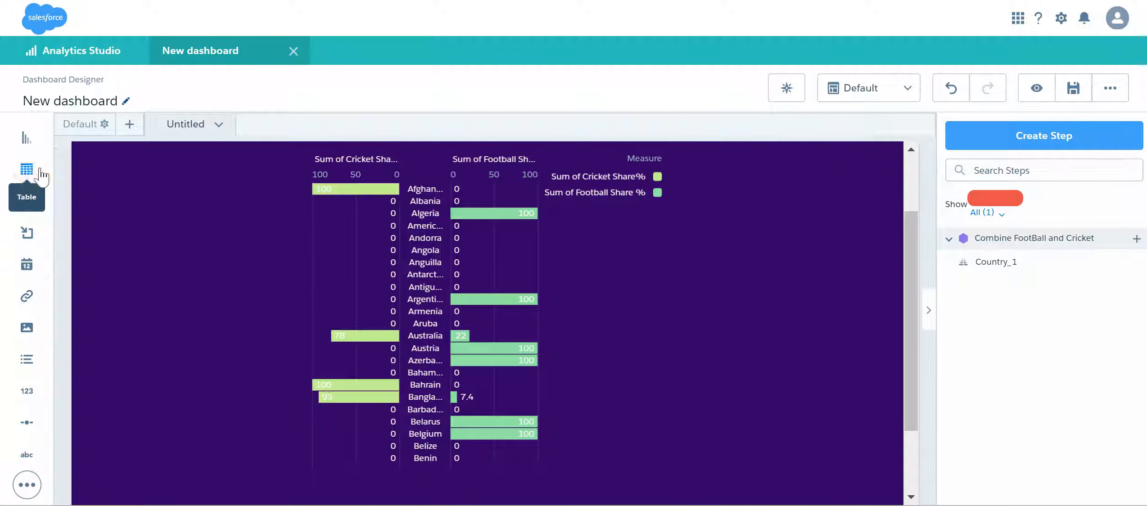
Place a second chart widget beside the pyramid's Cricket axis and create its step from the "Combine FootBall and Cricket" dataset
left_click_drag(26, 135, 128, 229)
left_click_drag(117, 284, 100, 288)
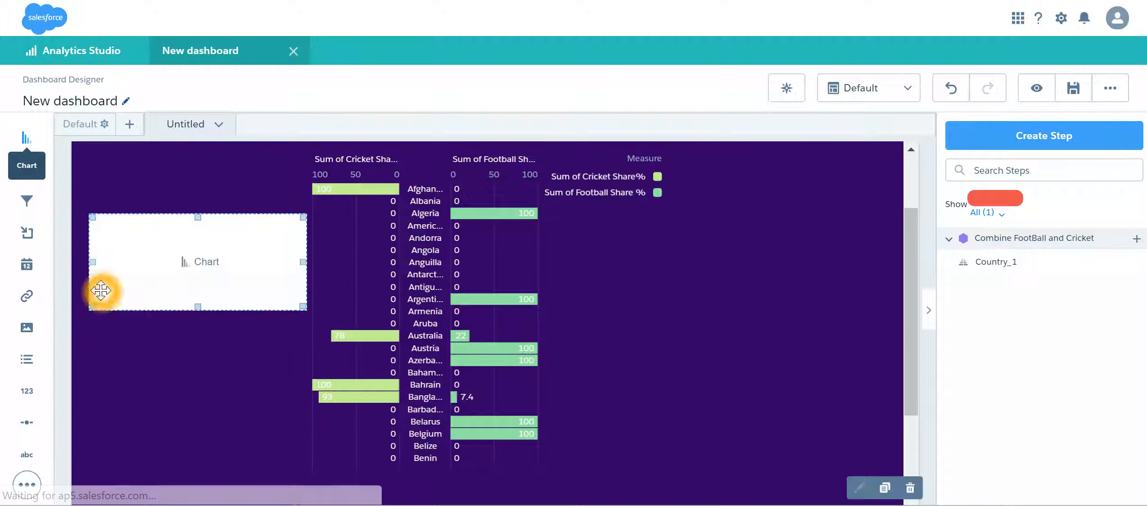
left_click(196, 275)
left_click(194, 272)
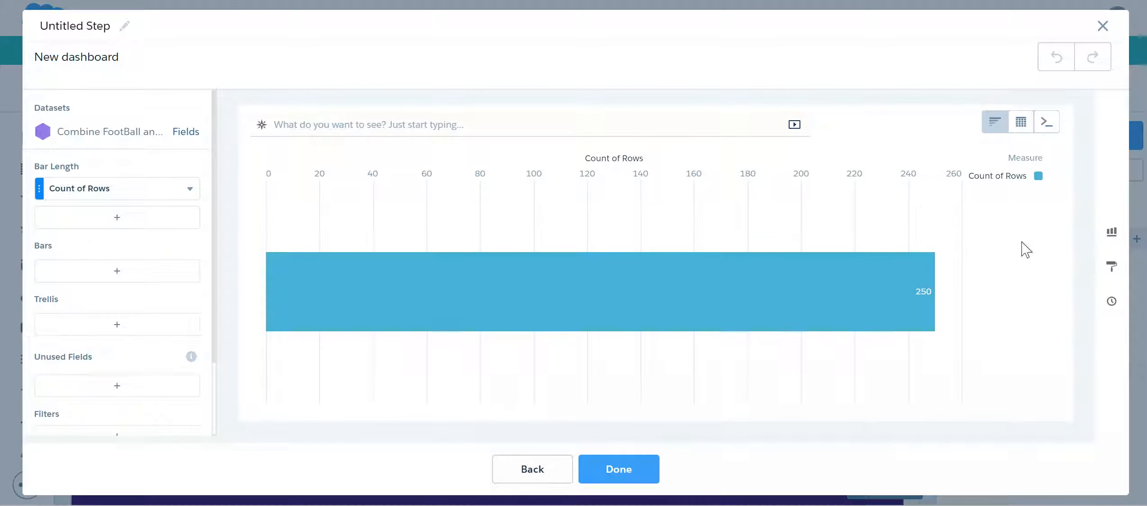
Change the second step's chart type to Map and review the fields it requires
left_click(1114, 239)
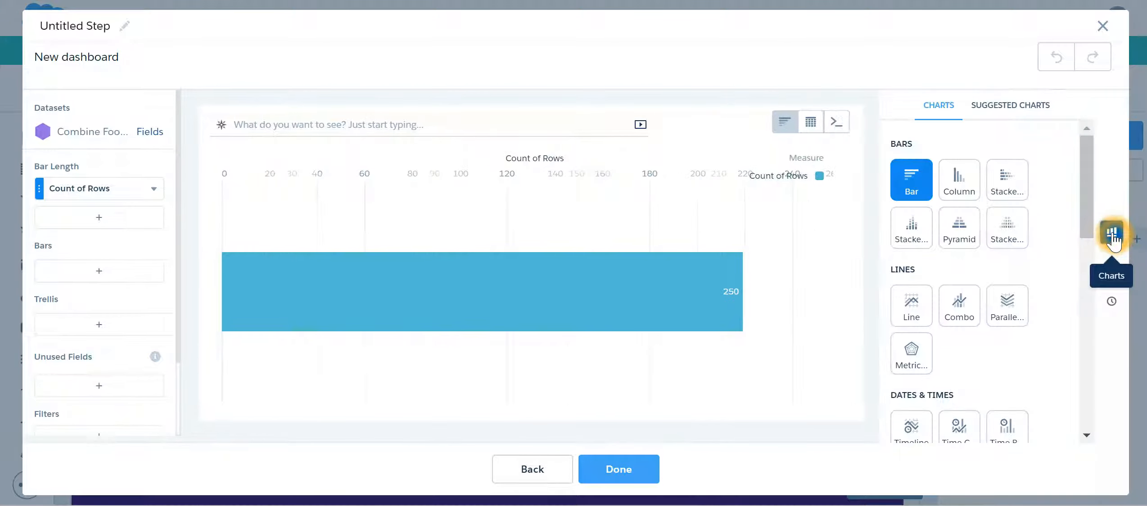
scroll(940, 373, "down", 5)
scroll(940, 373, "down", 6)
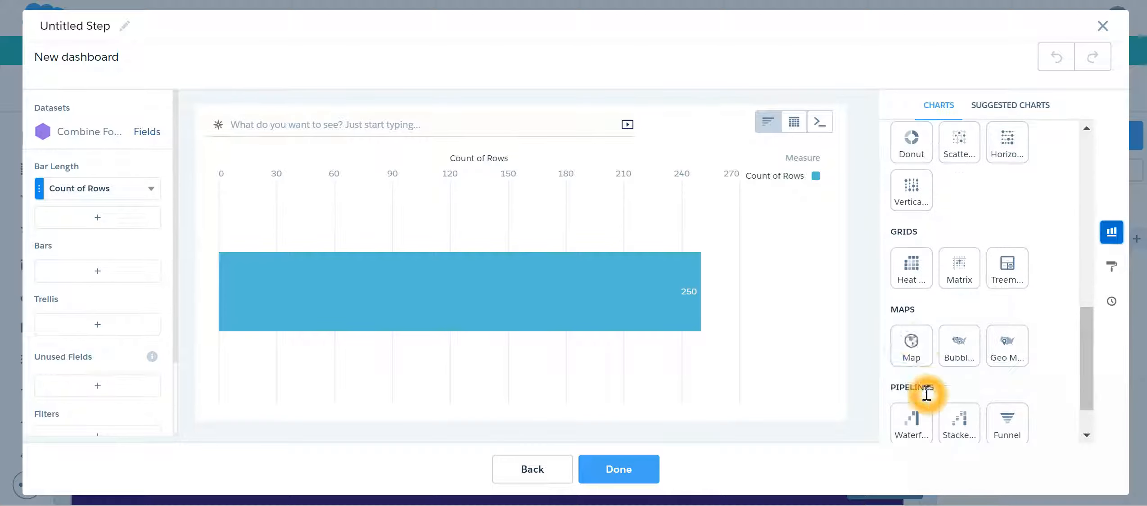
left_click(912, 342)
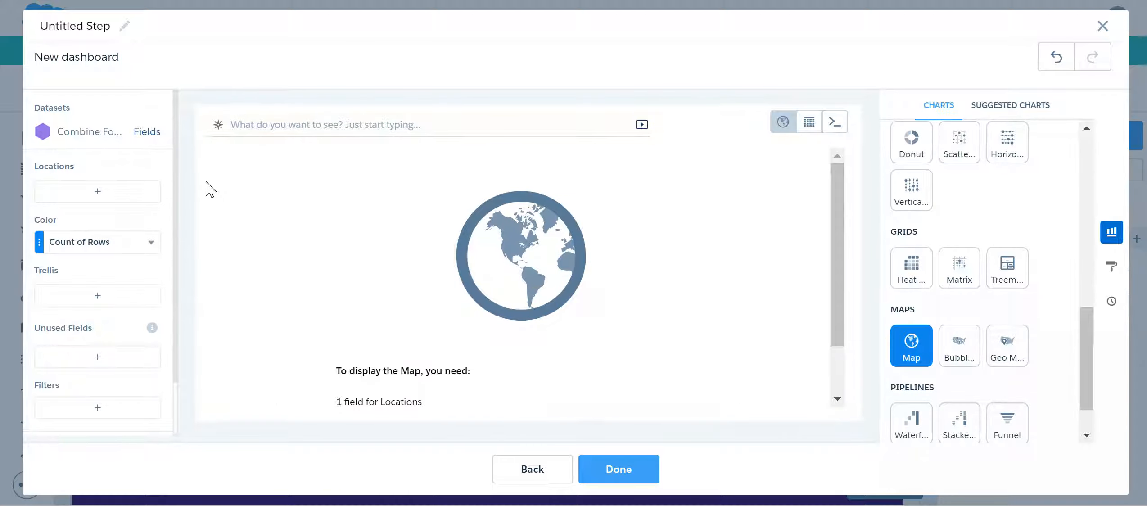
scroll(310, 245, "down", 2)
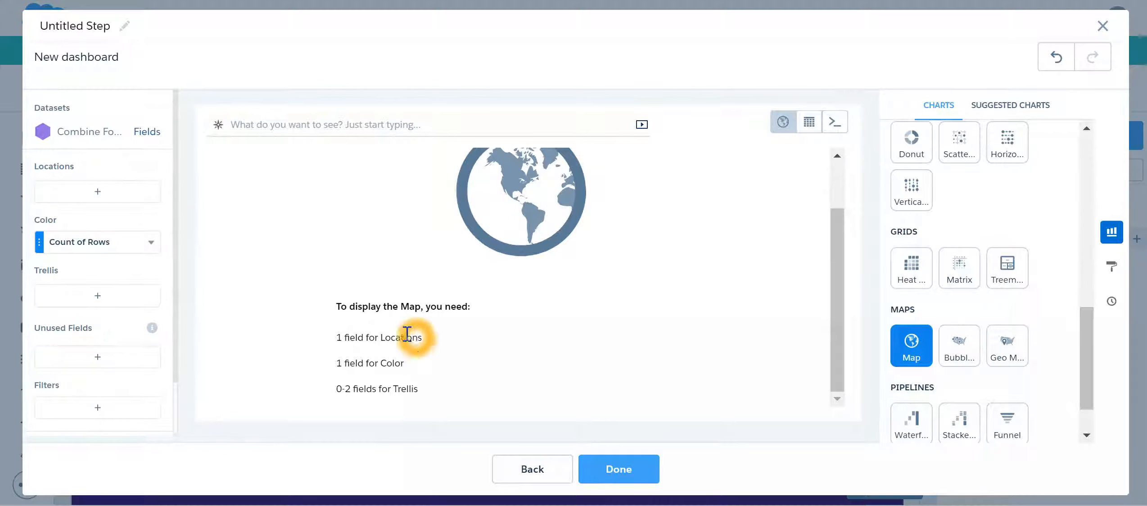
Set the map's Locations field to Country
left_click(93, 200)
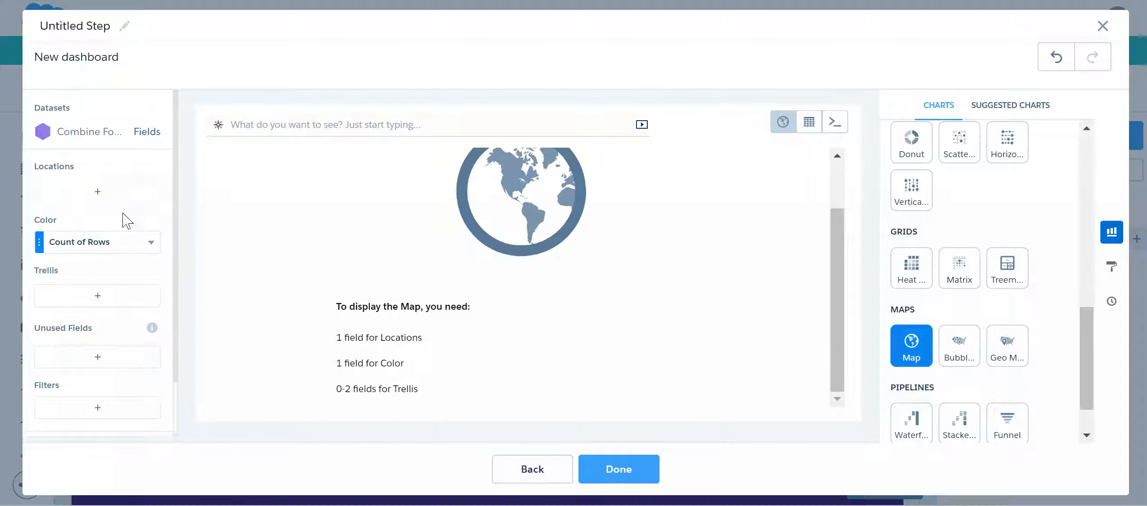
left_click(103, 192)
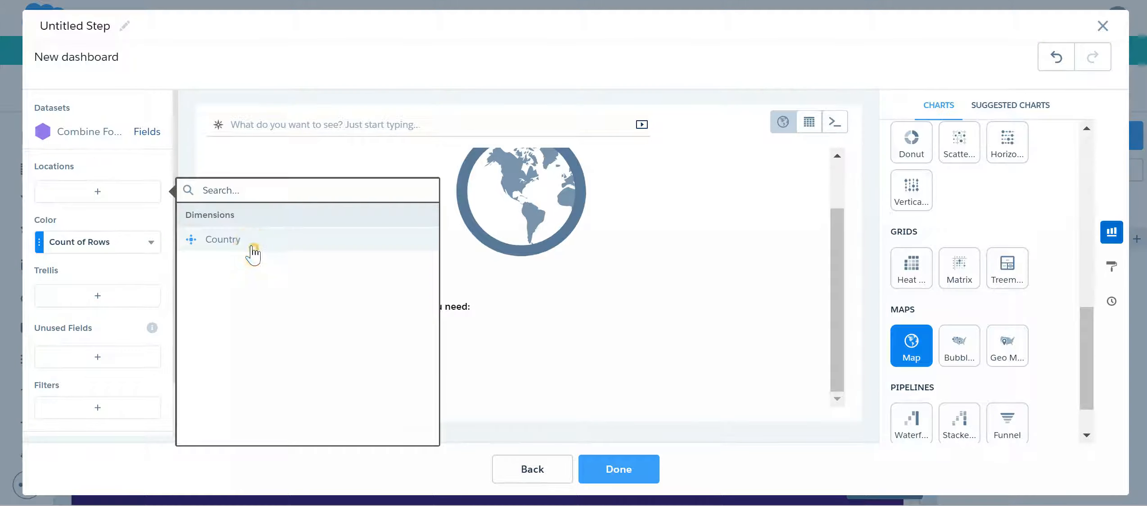
left_click(253, 245)
left_click(369, 385)
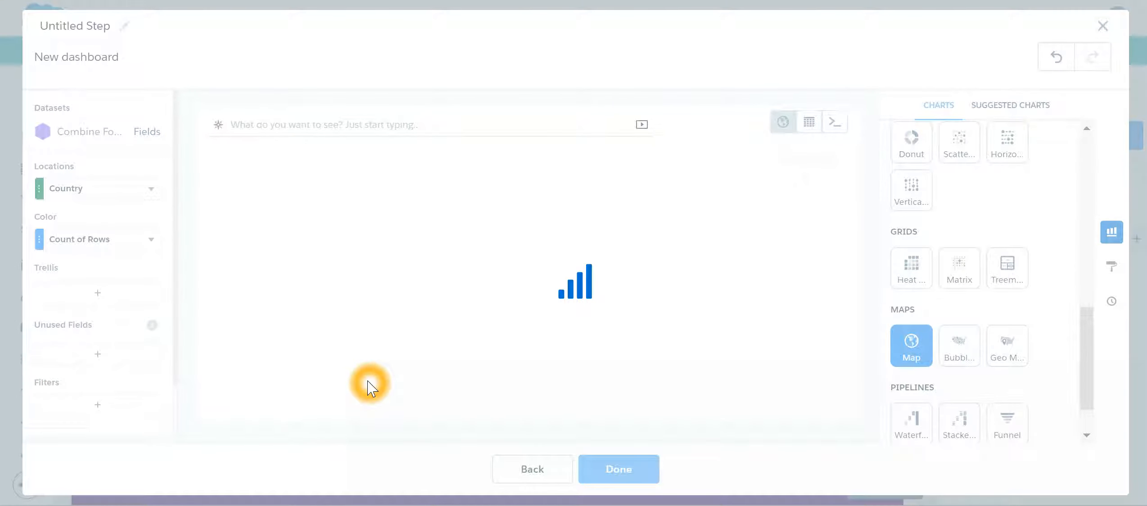
Color the country map by Sum of Cricket Share% and add the finished step to the dashboard
left_click(149, 240)
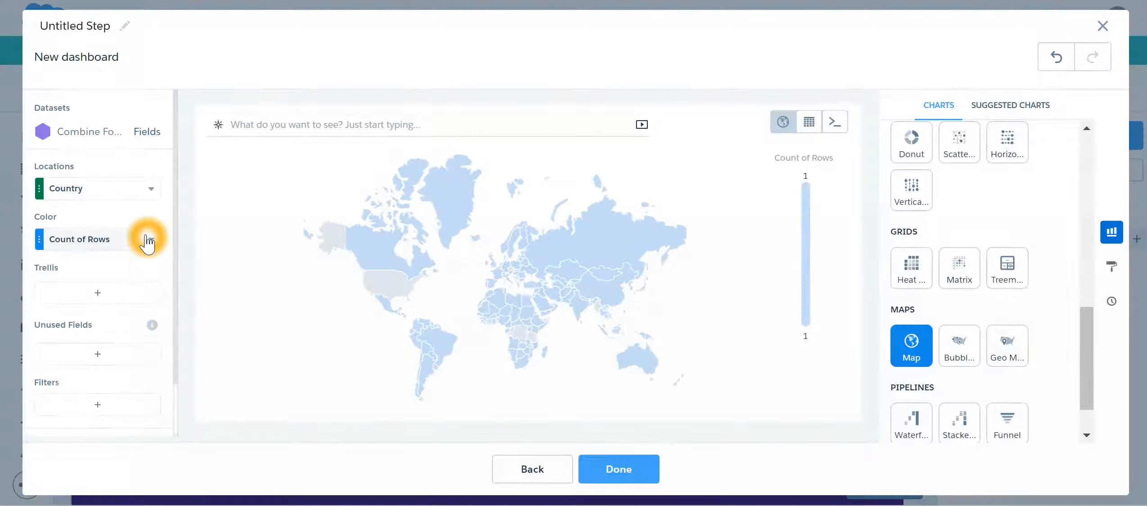
left_click(90, 244)
left_click(186, 267)
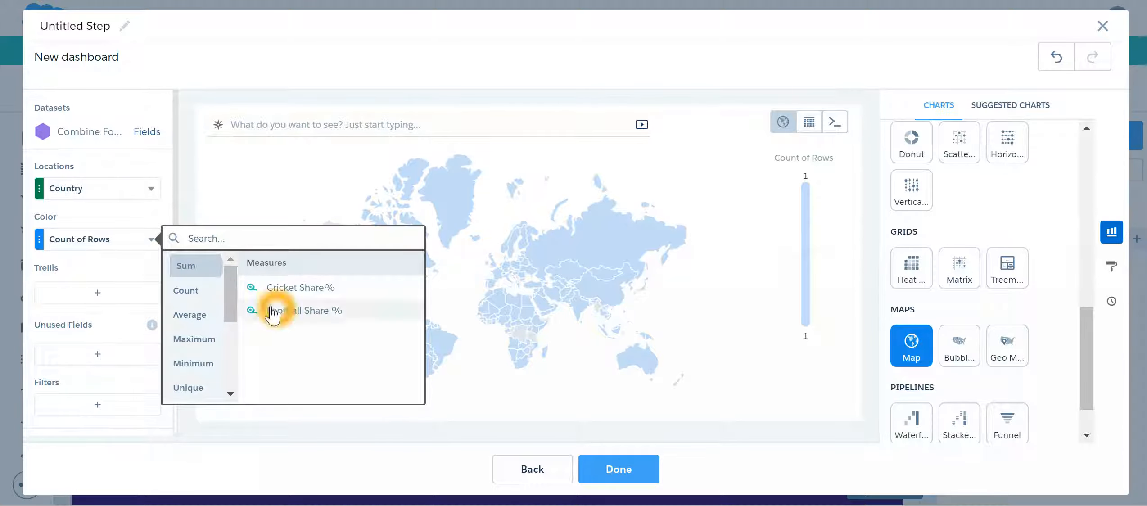
left_click(292, 291)
left_click(509, 422)
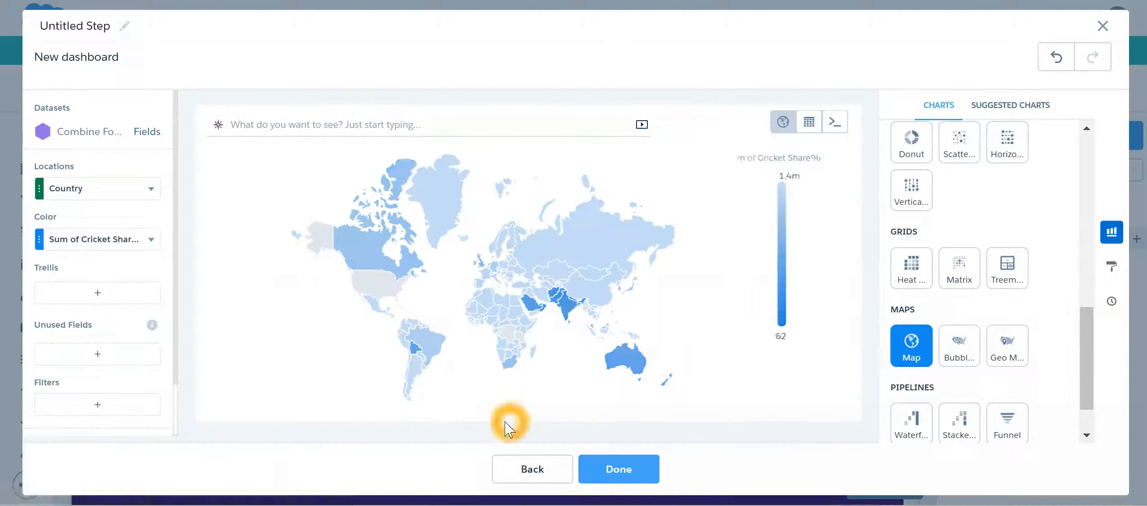
left_click(618, 470)
left_click(755, 325)
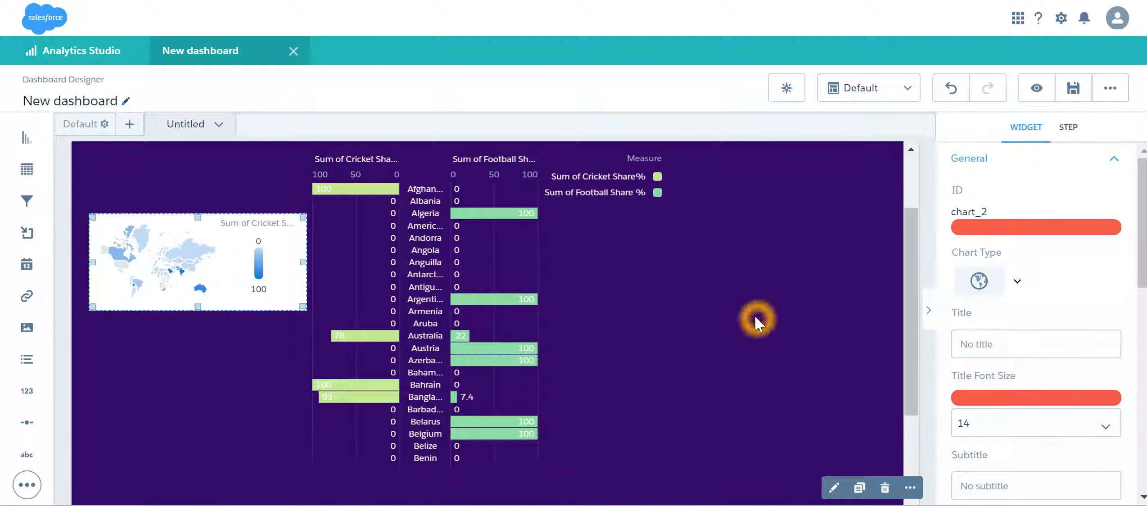
Place a third chart widget on the pyramid's Football side and create its step from the "Combine FootBall and Cricket" dataset
left_click(34, 156)
left_click_drag(31, 153, 726, 291)
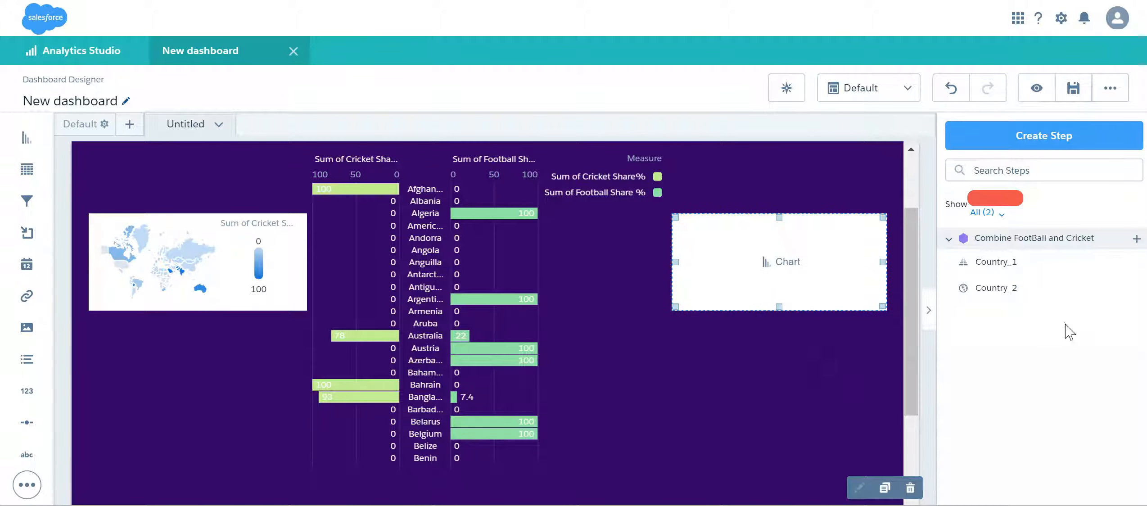
left_click(788, 263)
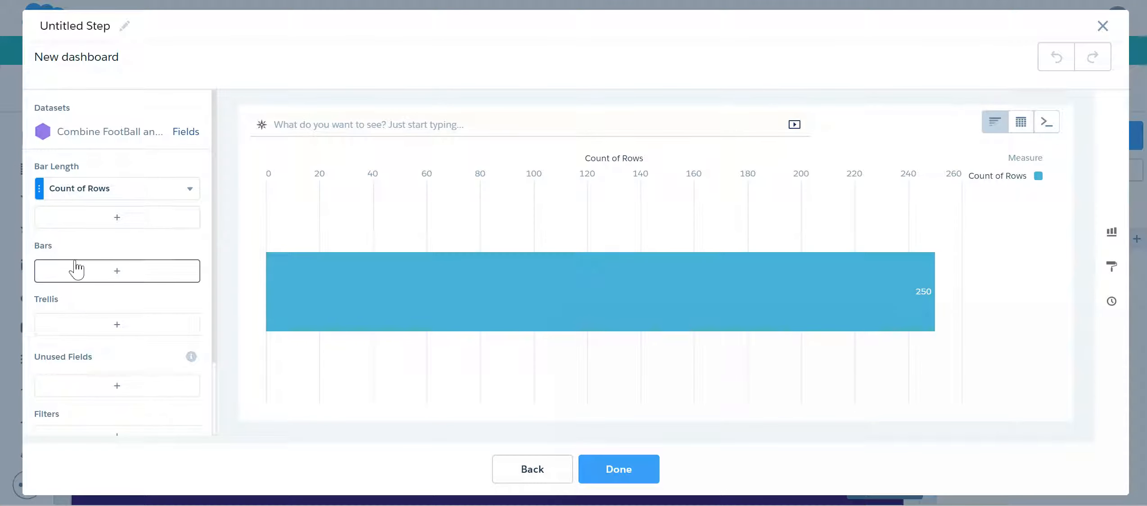
Change the third step's chart type to Map and set its Locations field to Country
left_click(1111, 232)
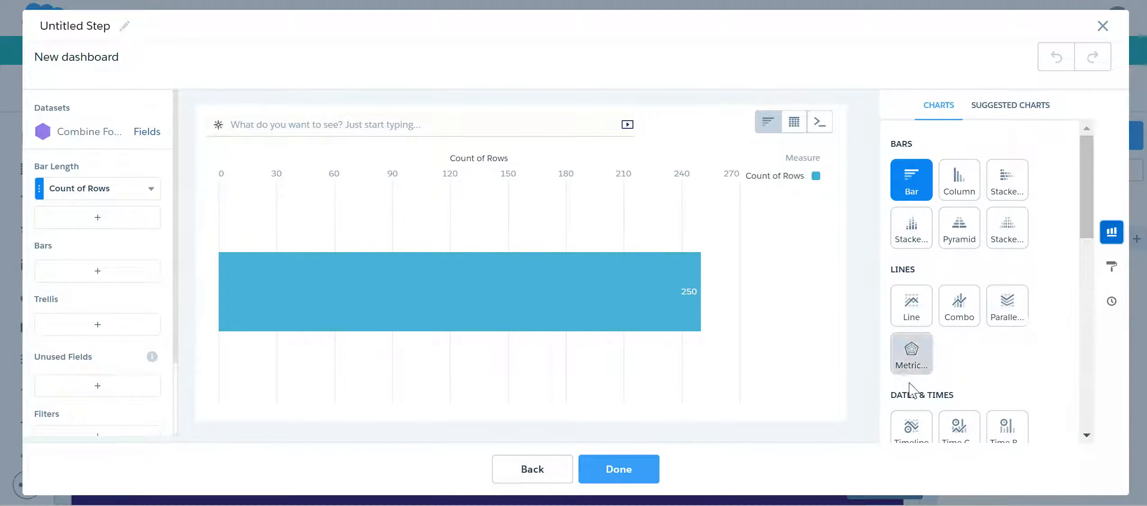
scroll(909, 390, "down", 10)
left_click(911, 290)
left_click(106, 194)
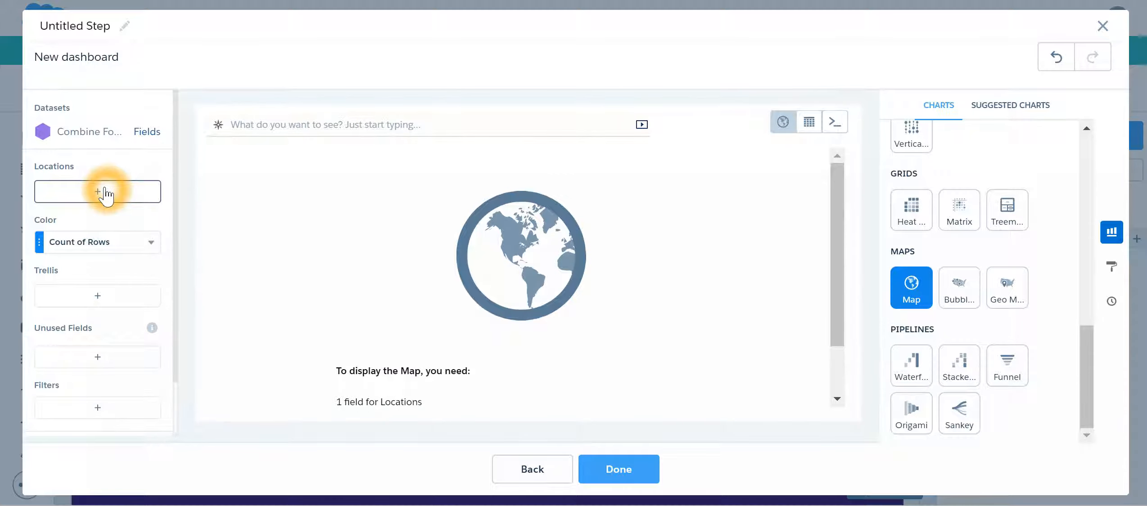
left_click(221, 235)
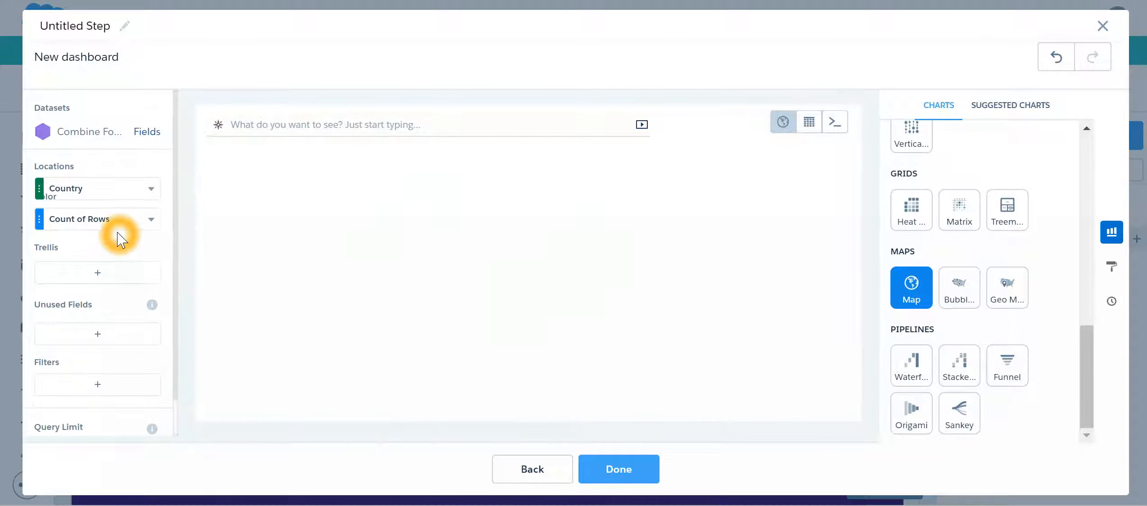
Color the third step's map by Sum of Football Share % and add it to the dashboard
left_click(149, 242)
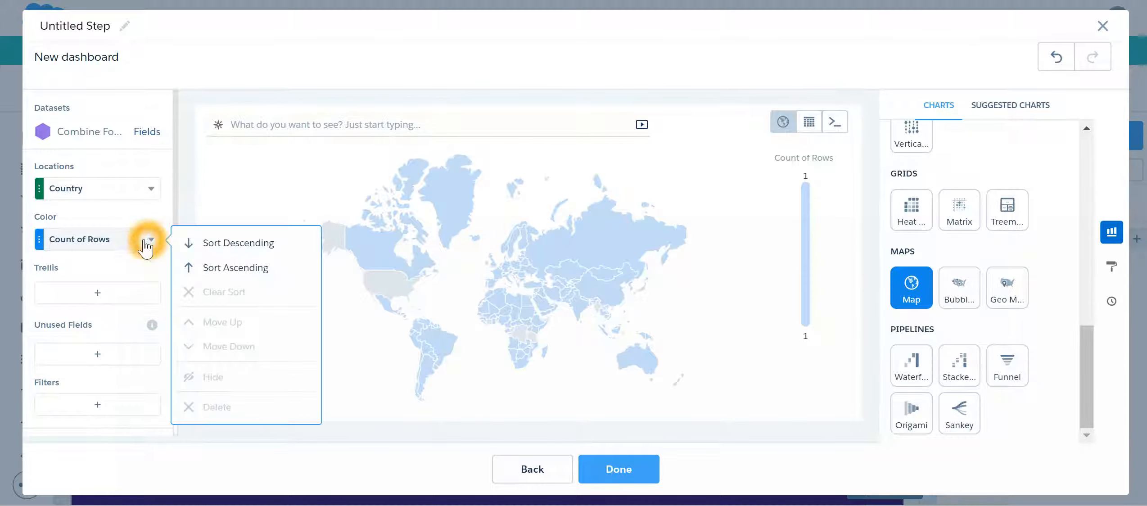
left_click(93, 252)
left_click(188, 270)
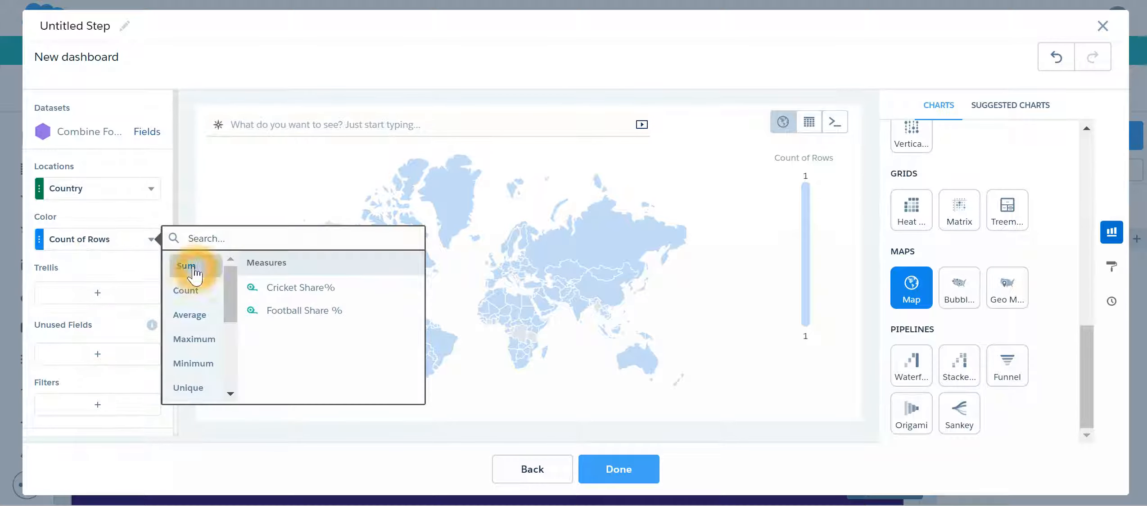
left_click(281, 312)
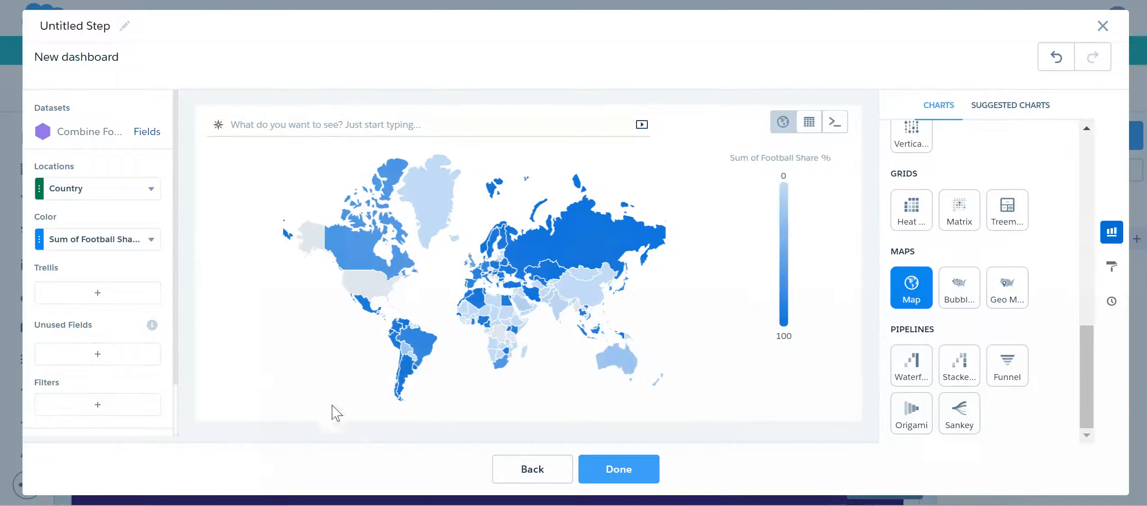
left_click(622, 469)
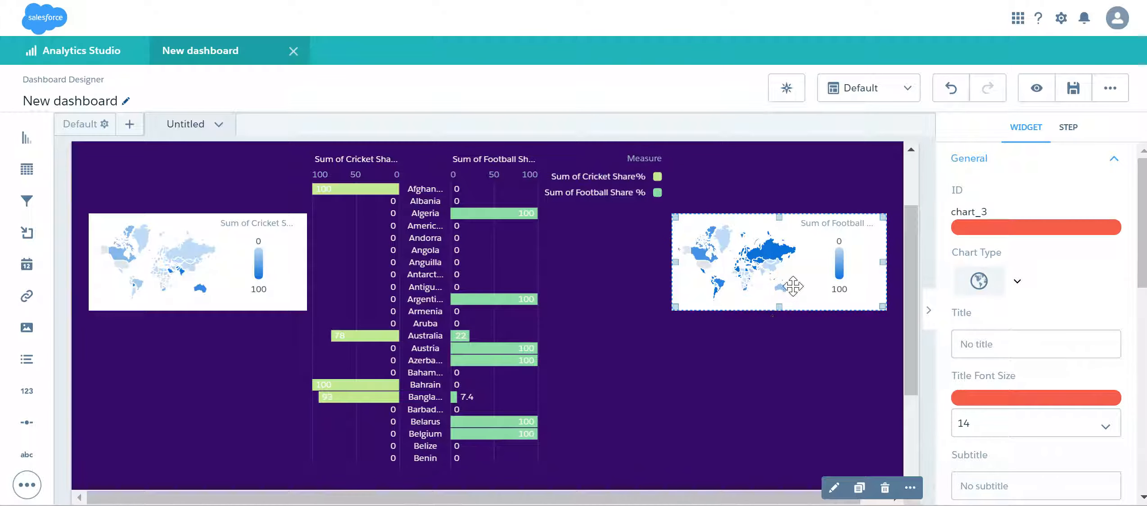
Extend the Football and Cricket map widgets downward to about twice their height, keeping both the same size
left_click_drag(779, 308, 789, 402)
left_click(222, 303)
left_click_drag(198, 308, 205, 401)
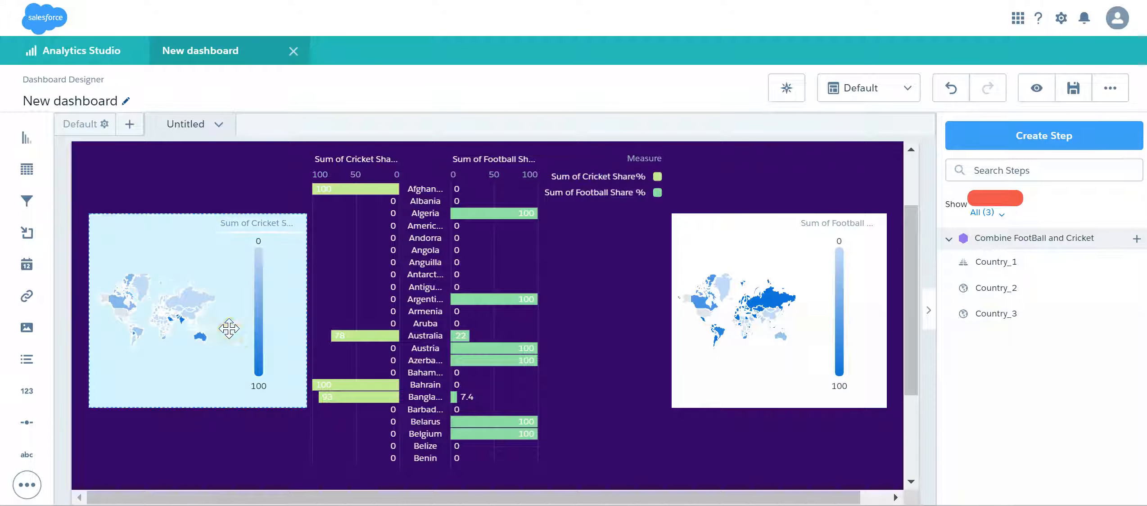
Preview the dashboard and present it in full screen
left_click(230, 329)
scroll(1064, 432, "down", 6)
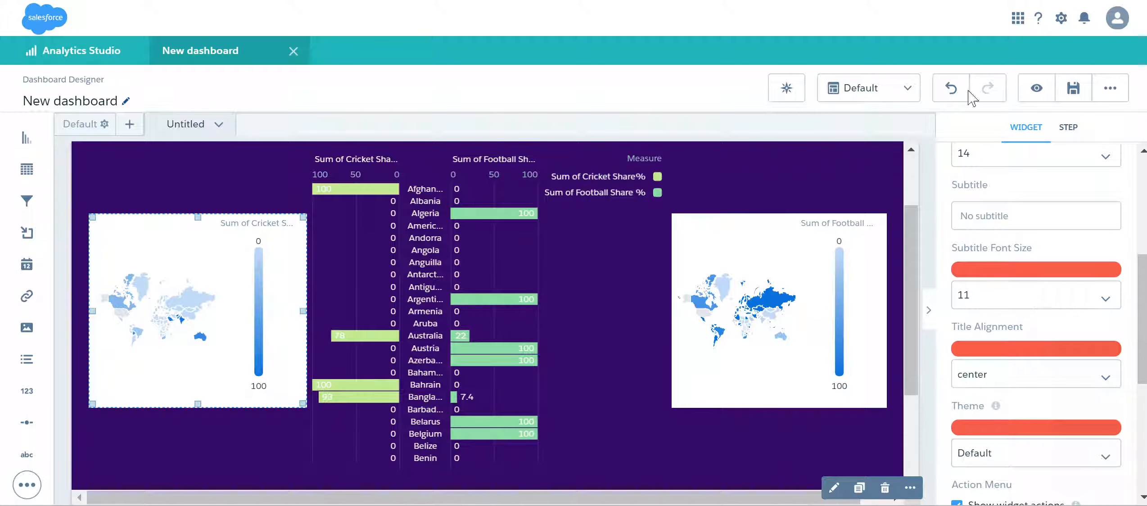
left_click(1049, 90)
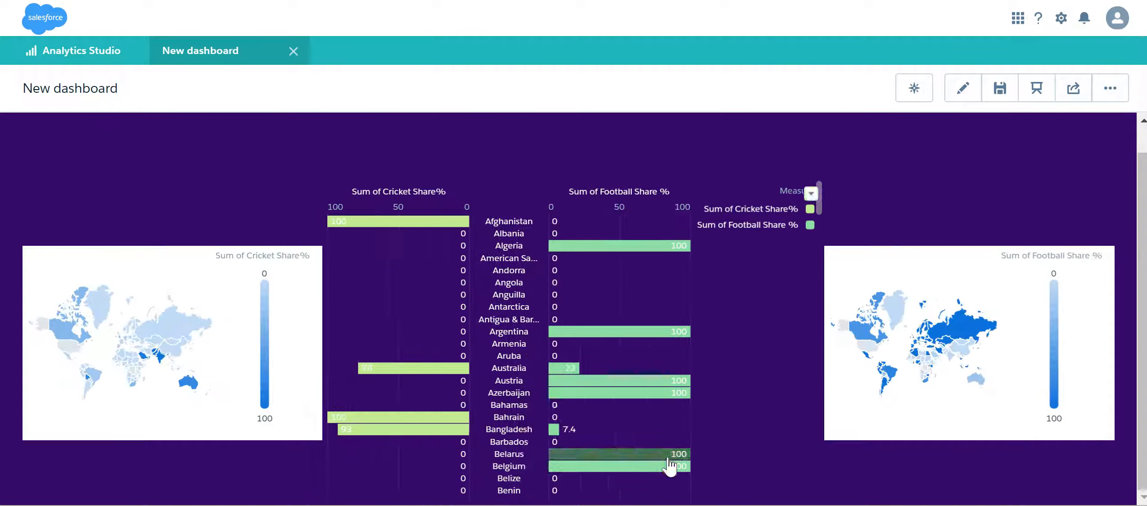
left_click(1036, 88)
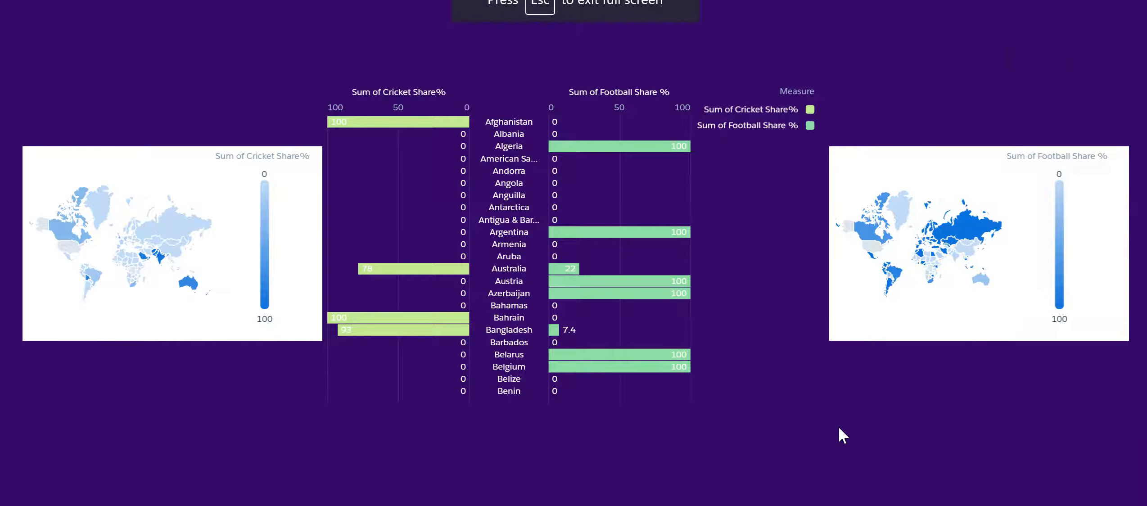
Filter the dashboard to Morocco from the Football map and its pyramid bar, and examine how both maps respond
left_click(923, 255)
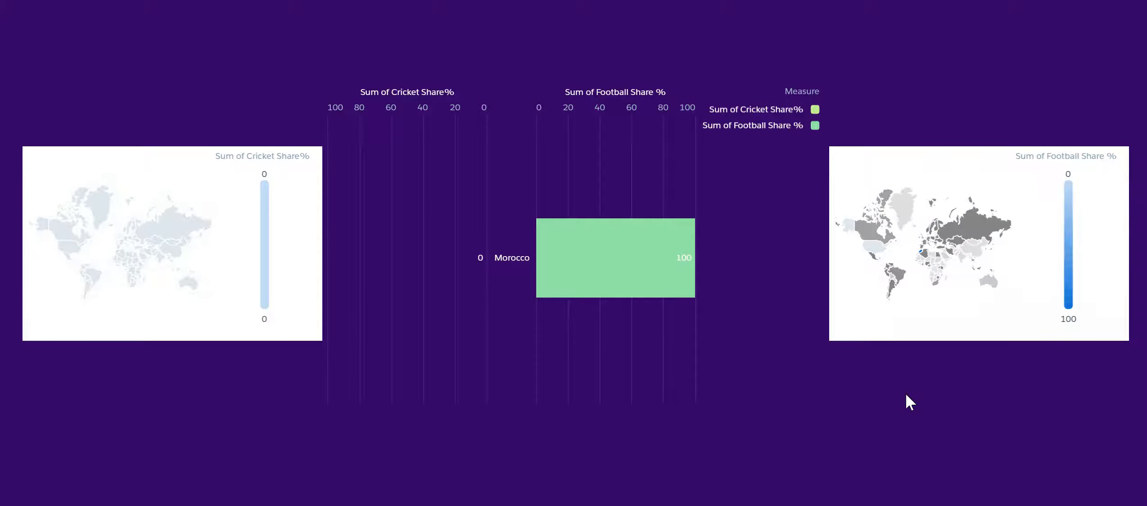
mouse_move(654, 262)
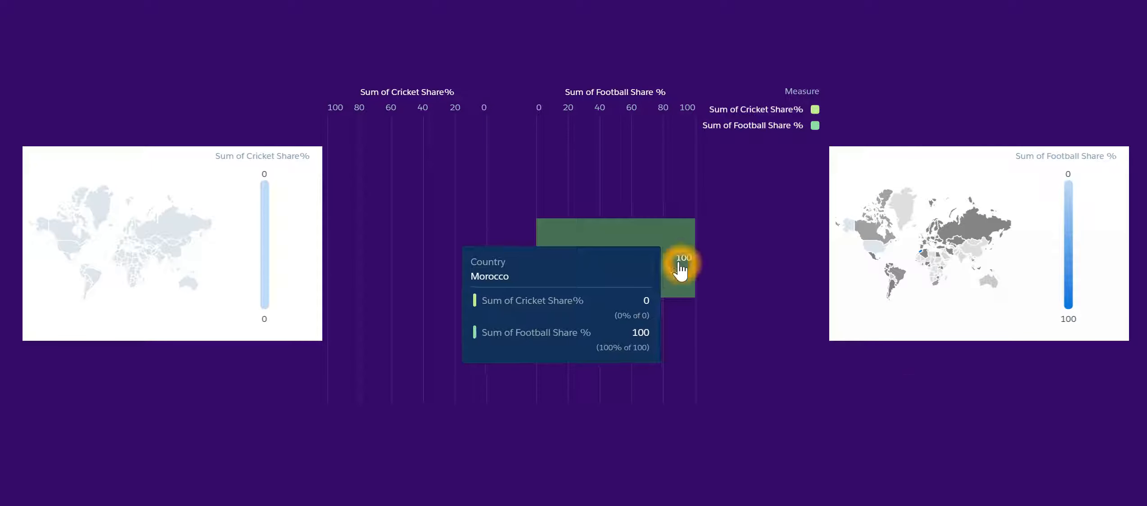
left_click(585, 246)
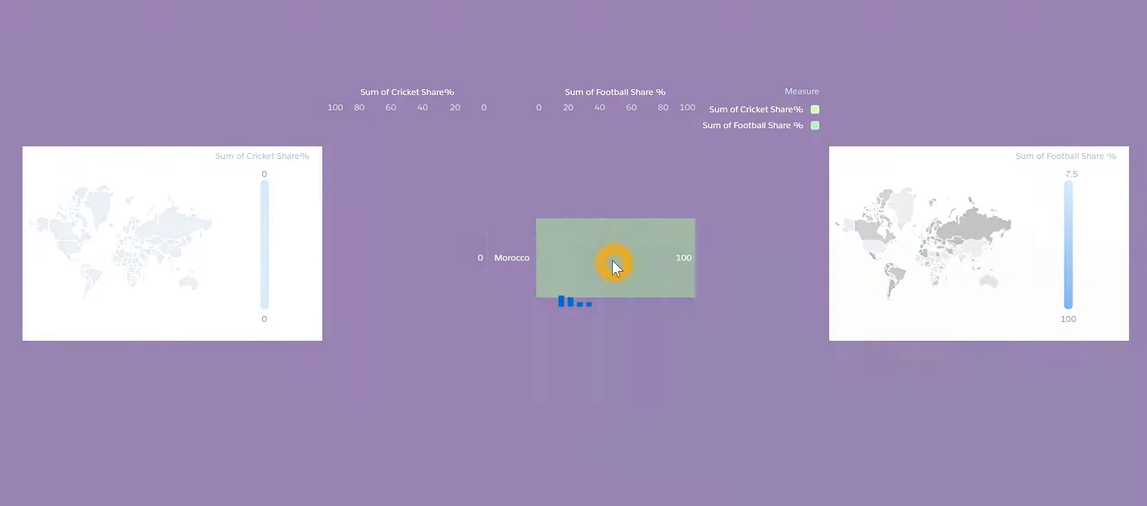
left_click(194, 245)
left_click(274, 258)
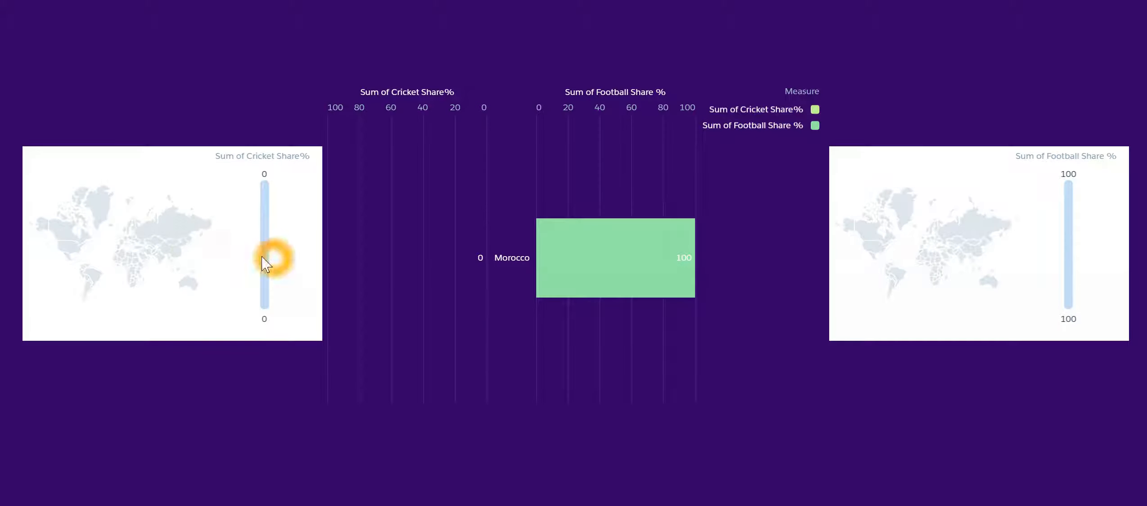
left_click(182, 231)
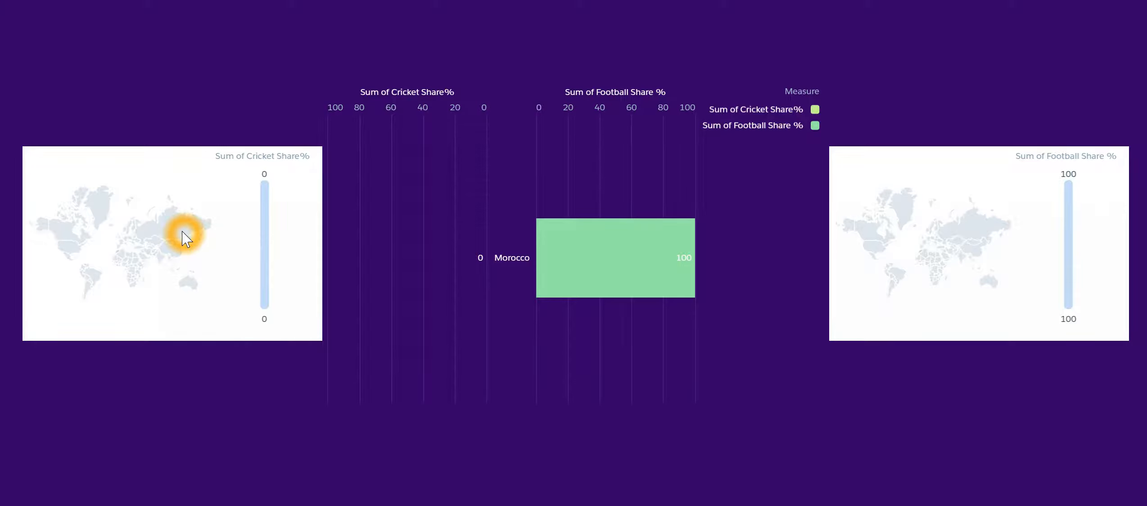
left_click(951, 250)
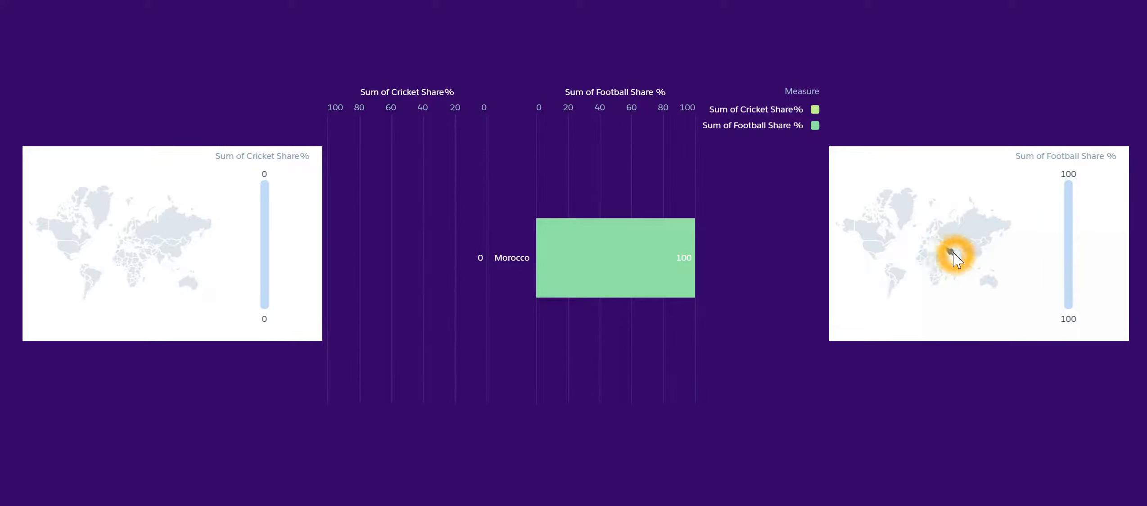
left_click(958, 255)
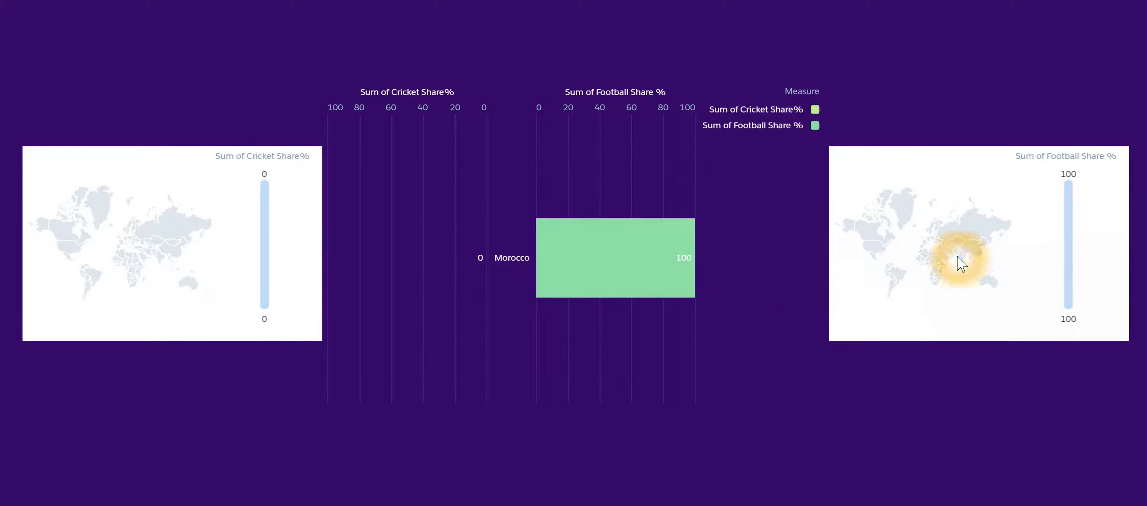
Clear the Morocco bar selection in the pyramid and inspect the country details on the Cricket map and the bar
left_click(569, 260)
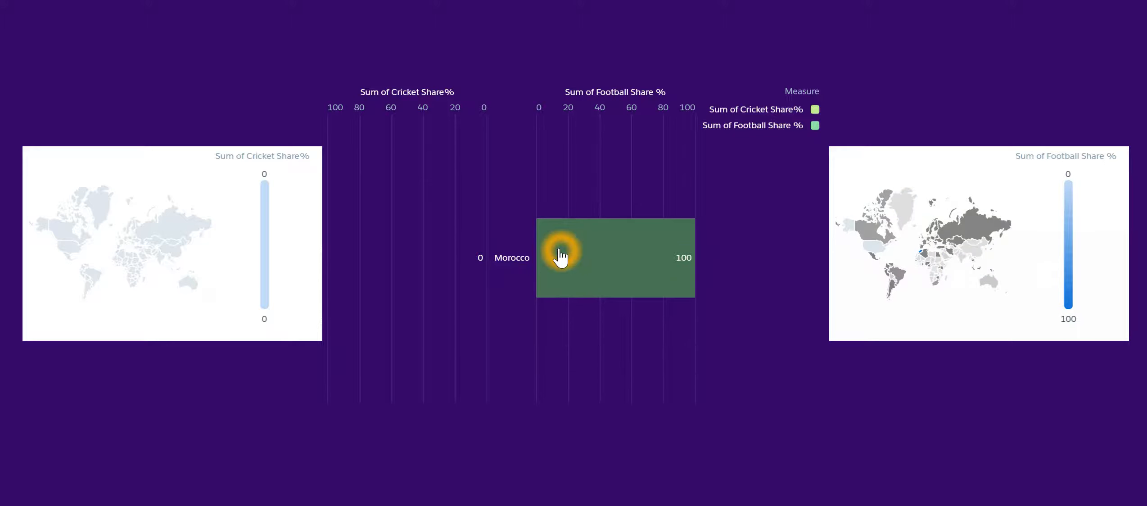
left_click(594, 166)
left_click(267, 277)
left_click(266, 277)
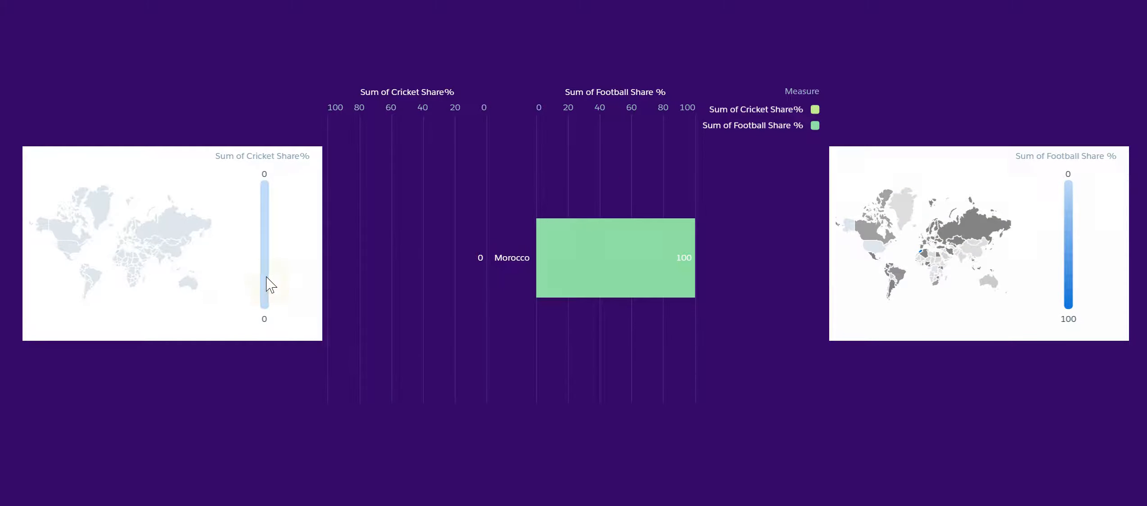
left_click(169, 222)
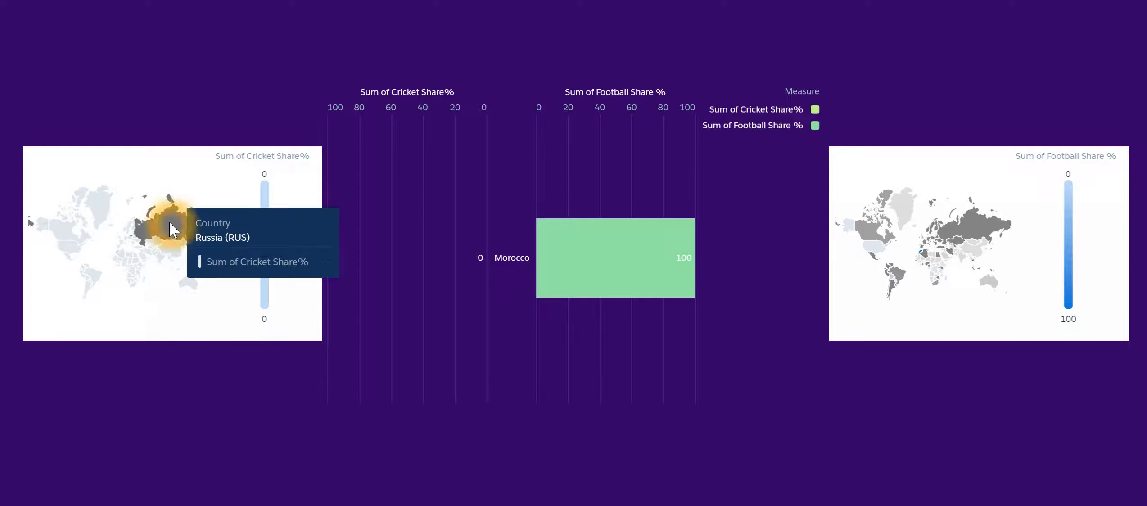
left_click(168, 251)
left_click(1019, 368)
left_click(589, 286)
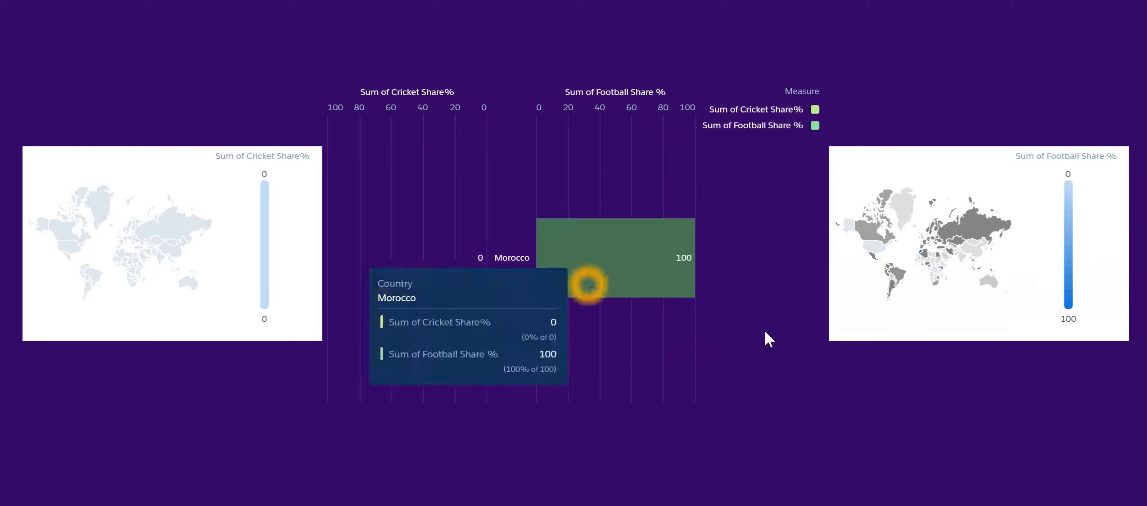
Filter the dashboard by Russia and by Brazil on the Football map to compare their Cricket and Football shares
left_click(956, 245)
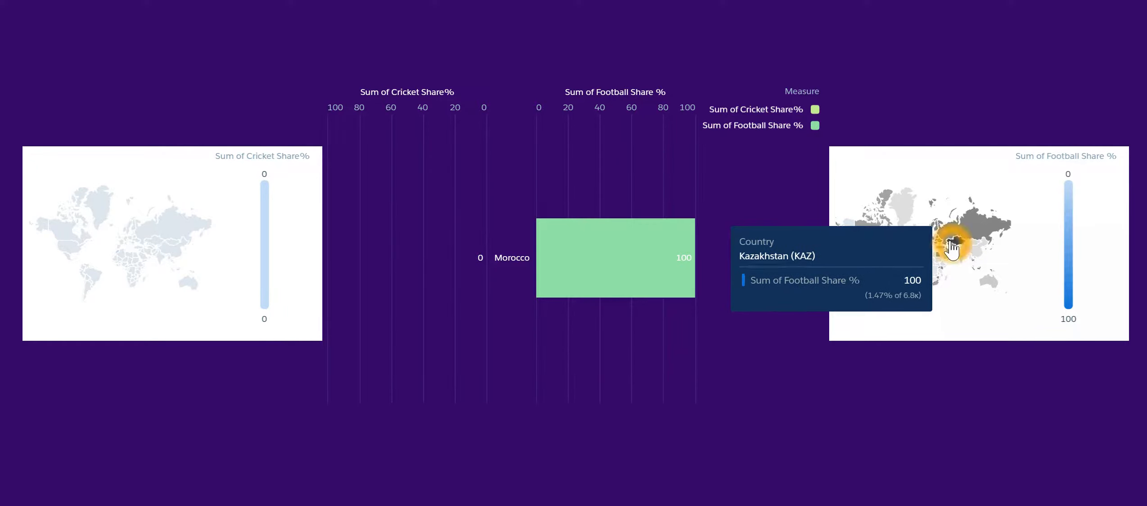
left_click(968, 225)
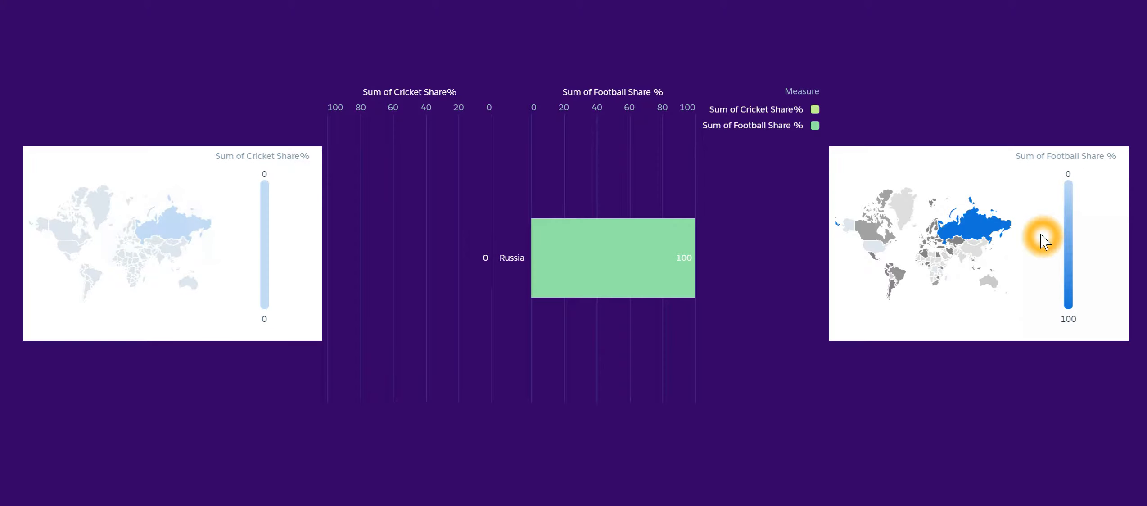
left_click(907, 274)
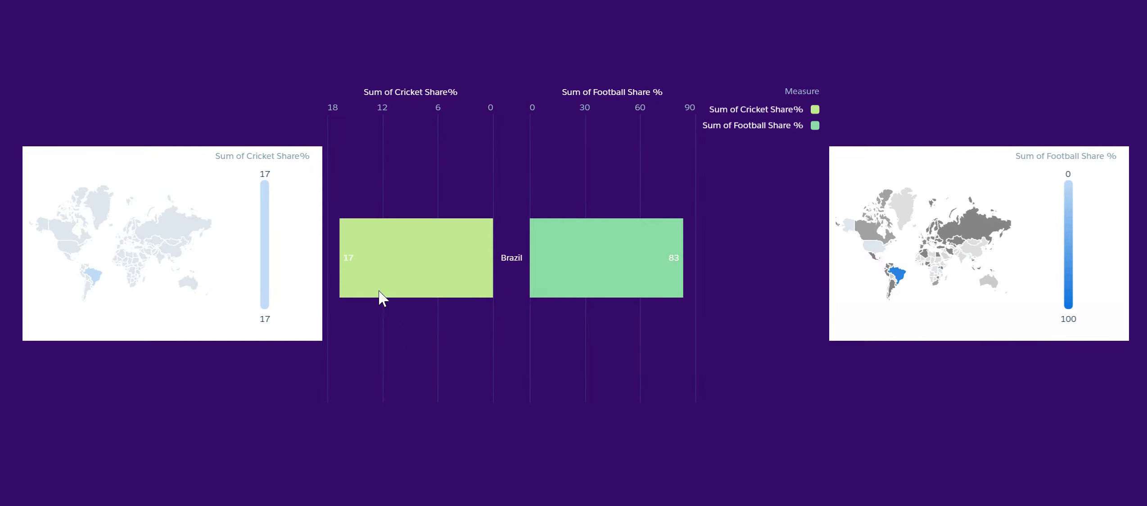
left_click(846, 323)
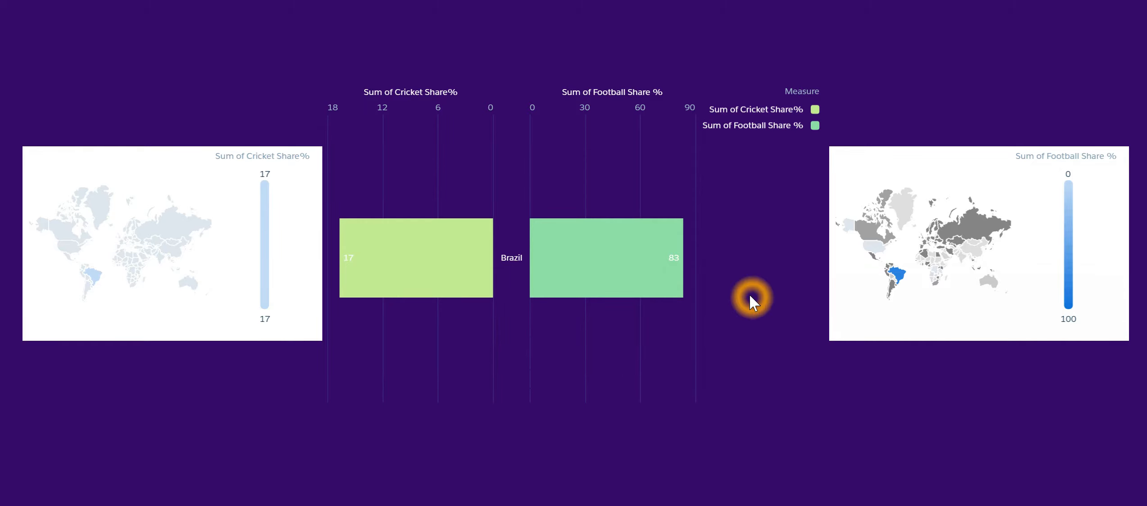